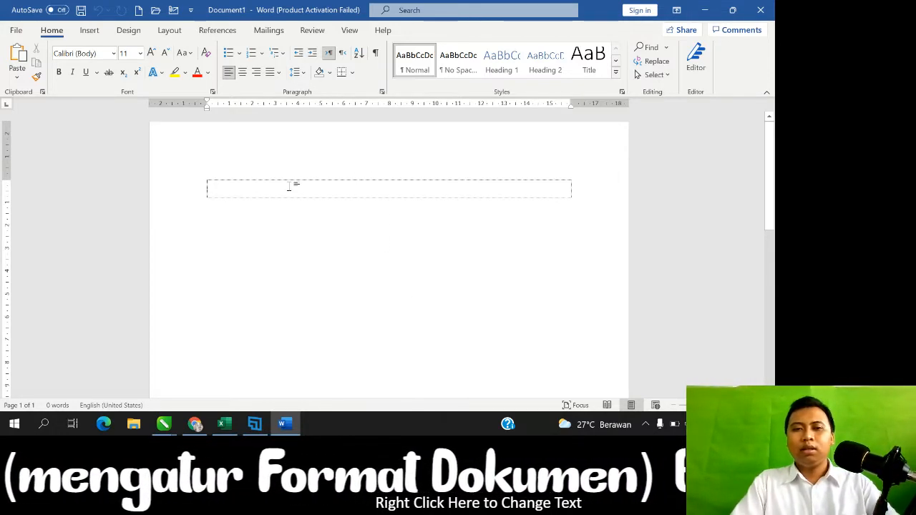
- Write the heading "Mengatur ukuran kertas" at the start of the document and begin a new line below it
{"action": "type", "text": "Meng"}
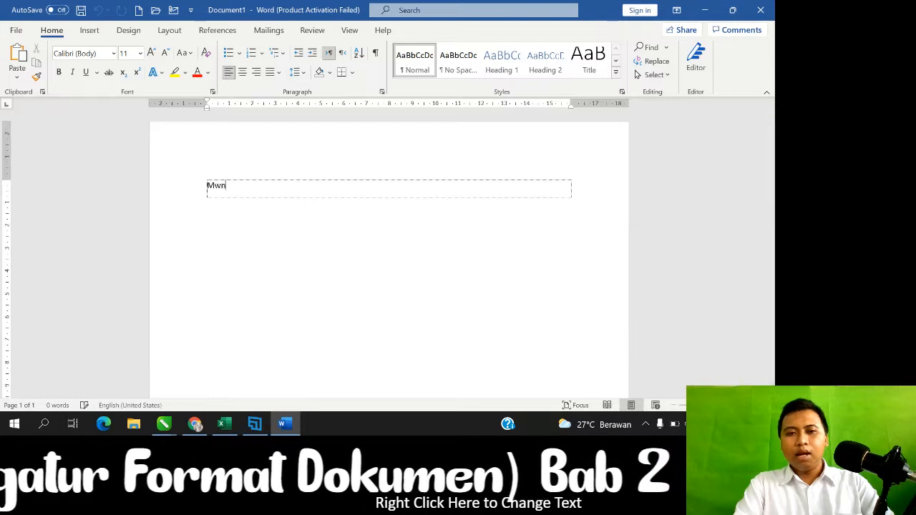
{"action": "key", "text": "BackSpace"}
{"action": "key", "text": "BackSpace"}
{"action": "key", "text": "BackSpace"}
{"action": "type", "text": "enga"}
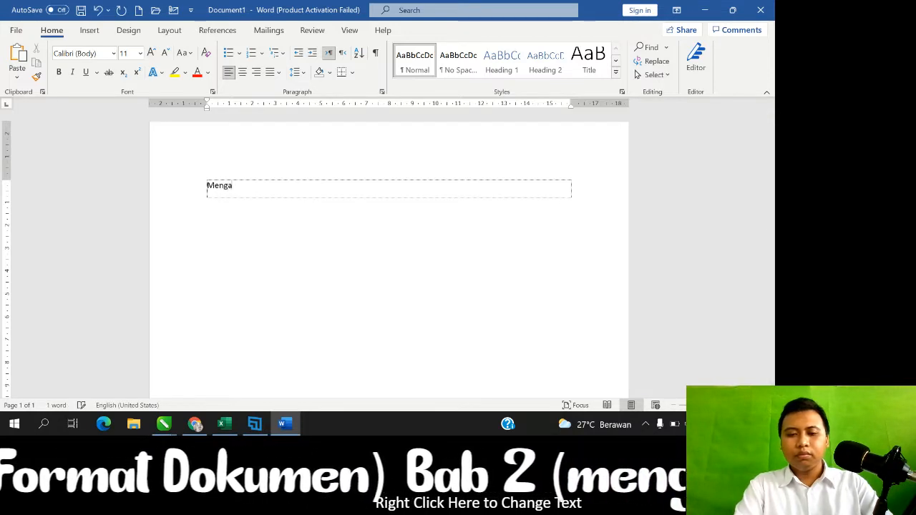
{"action": "type", "text": "tur ukur"}
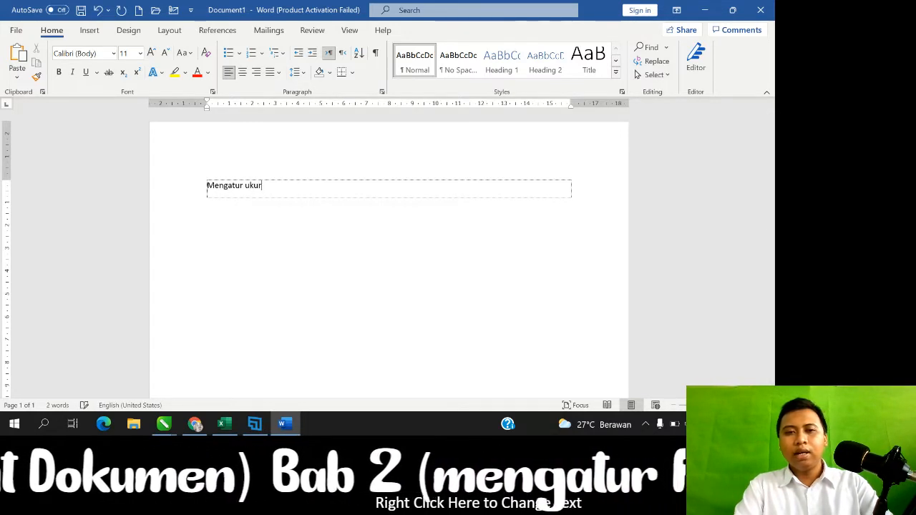
{"action": "type", "text": "an kertas"}
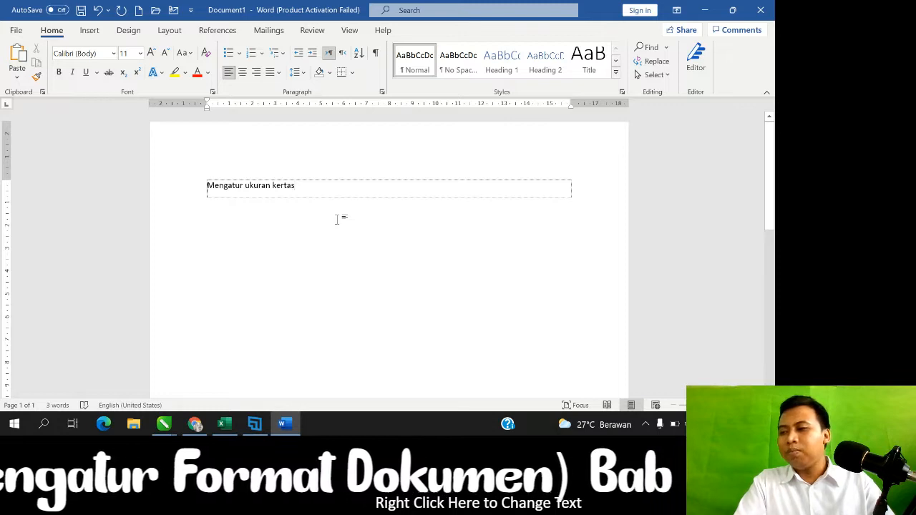
{"action": "key", "text": "Tab"}
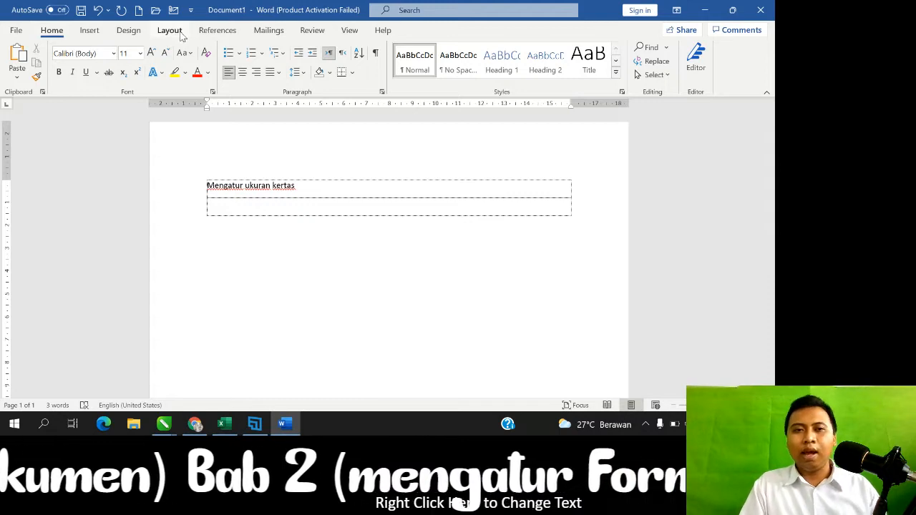
- Set the paper size of the whole document to A4 210 x 297 mm in the page setup
{"action": "left_click", "coordinate": [172, 33]}
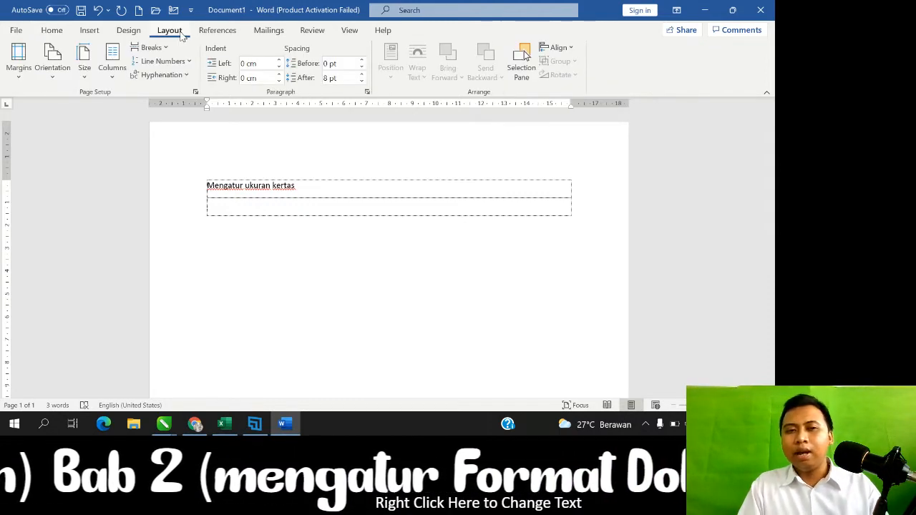
{"action": "left_click", "coordinate": [194, 93]}
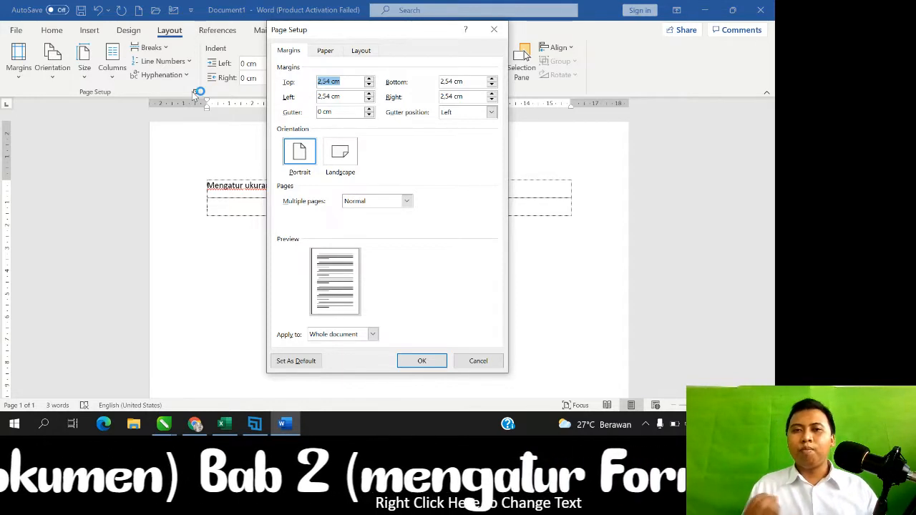
{"action": "left_click", "coordinate": [325, 51]}
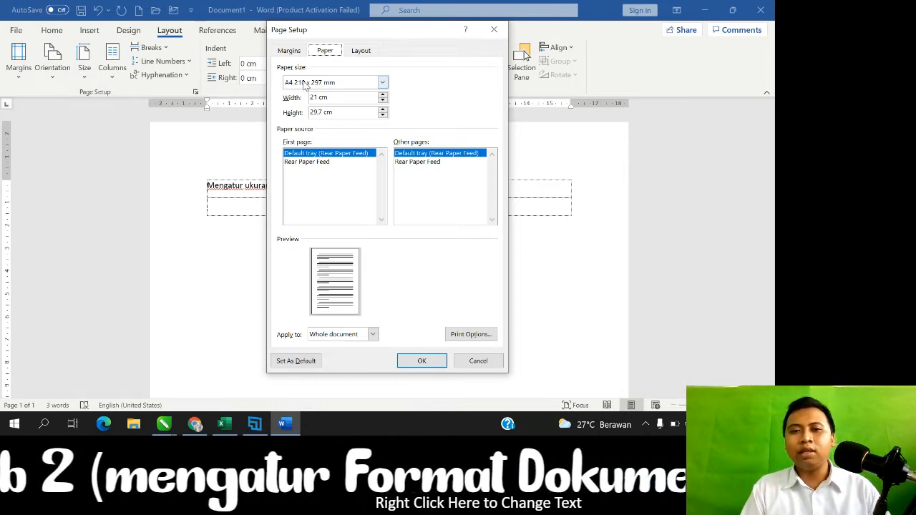
{"action": "left_click", "coordinate": [306, 84]}
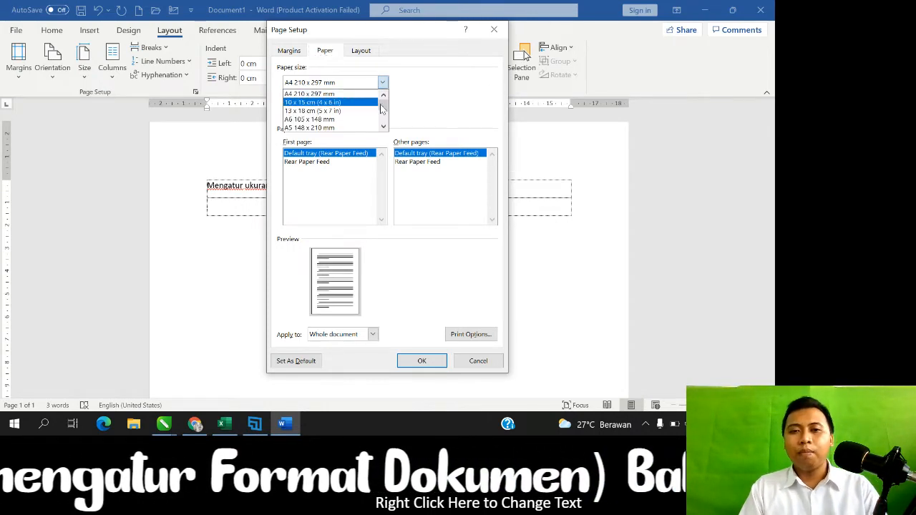
{"action": "mouse_move", "coordinate": [384, 107]}
{"action": "left_mouse_down"}
{"action": "mouse_move", "coordinate": [384, 123]}
{"action": "mouse_move", "coordinate": [384, 94]}
{"action": "left_mouse_up"}
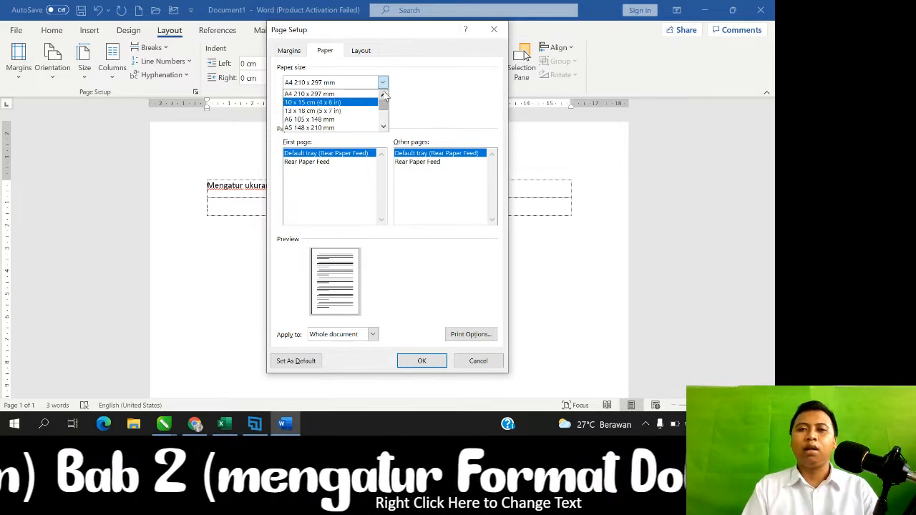
{"action": "left_click", "coordinate": [313, 94]}
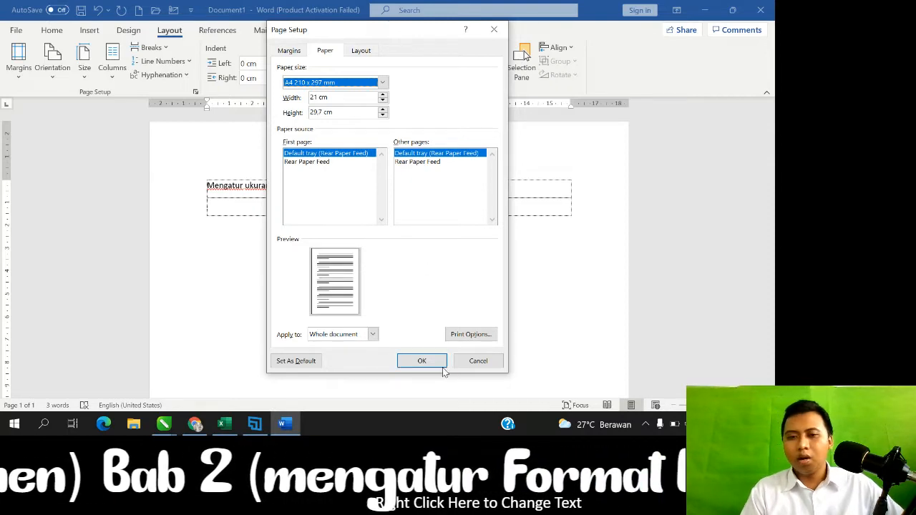
{"action": "left_click", "coordinate": [422, 361]}
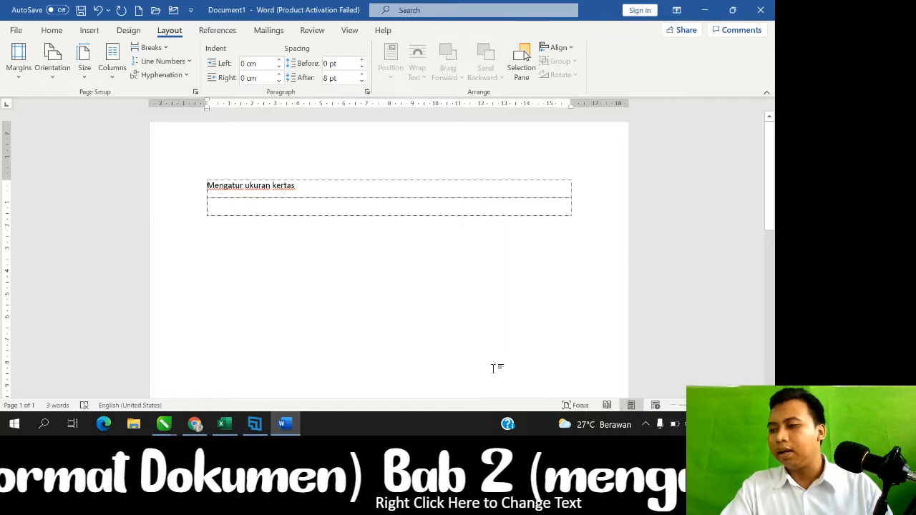
- Begin the instruction line under the heading with "Tab Layout →"
{"action": "left_click", "coordinate": [237, 205]}
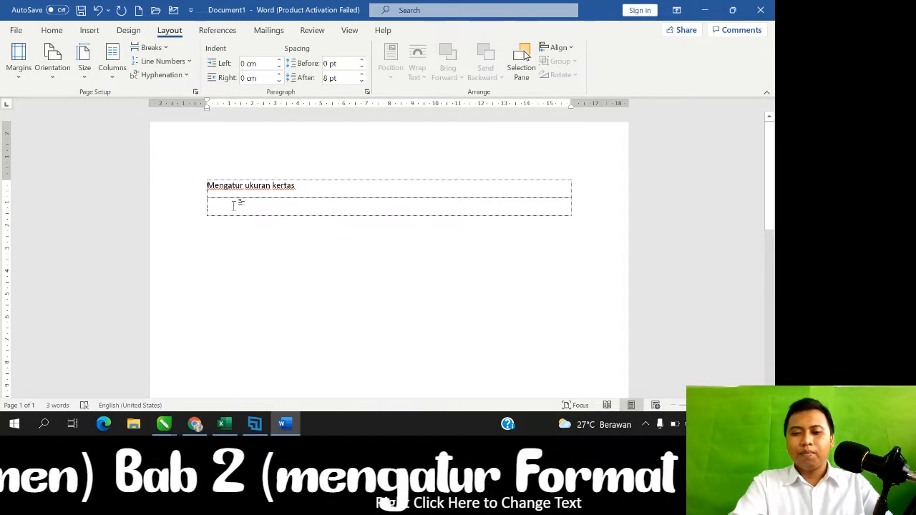
{"action": "type", "text": "Tab Lya"}
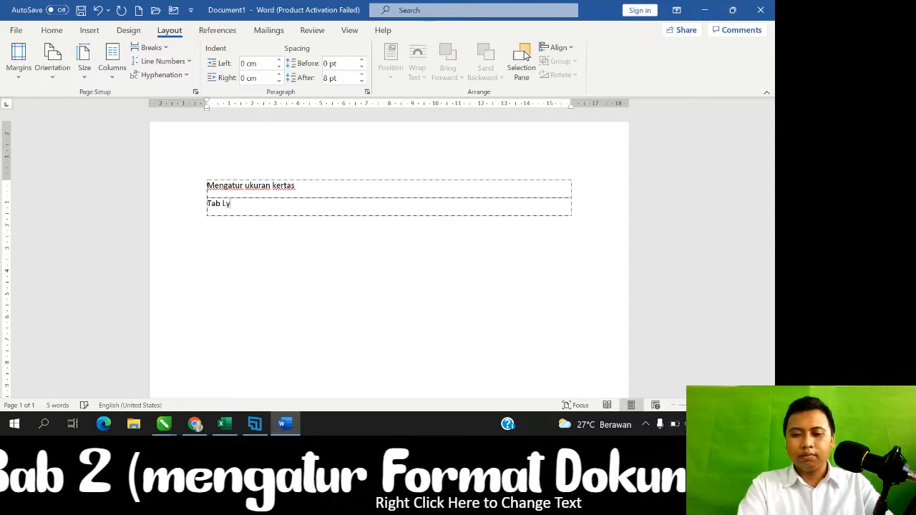
{"action": "key", "text": "BackSpace"}
{"action": "key", "text": "BackSpace"}
{"action": "type", "text": "a"}
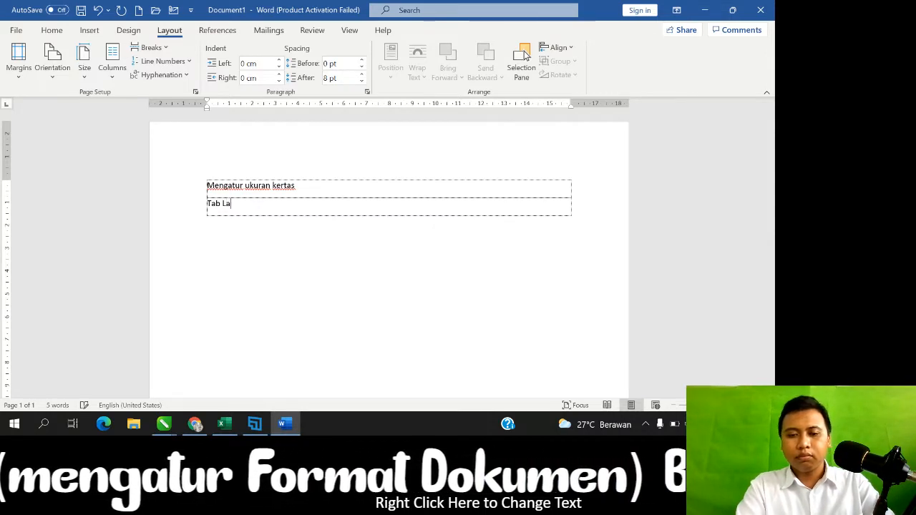
{"action": "type", "text": "yout -"}
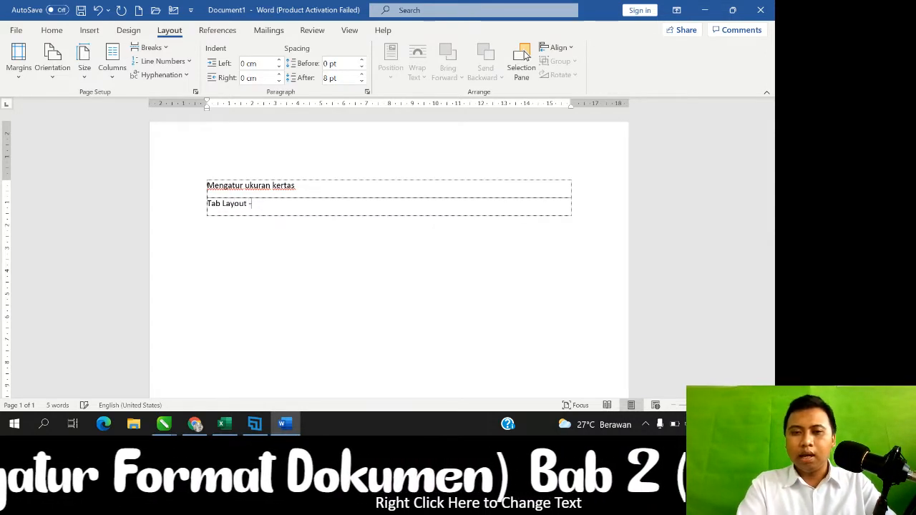
{"action": "type", "text": "-> "}
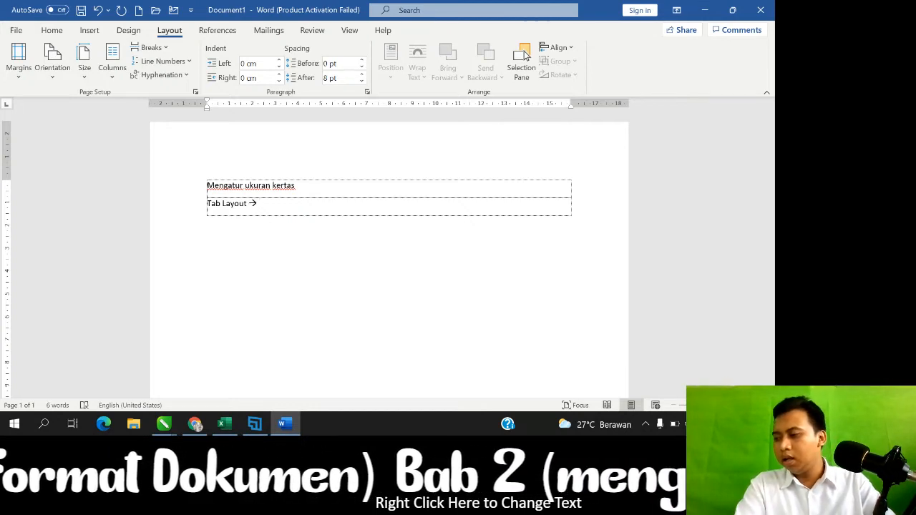
- Continue the instruction line with "pilih panah page Setup →"
{"action": "type", "text": "p"}
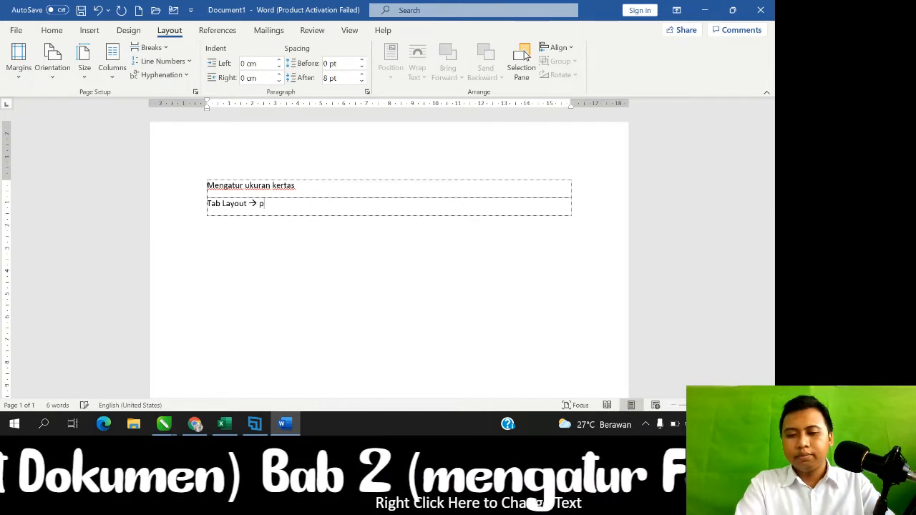
{"action": "type", "text": "ilih "}
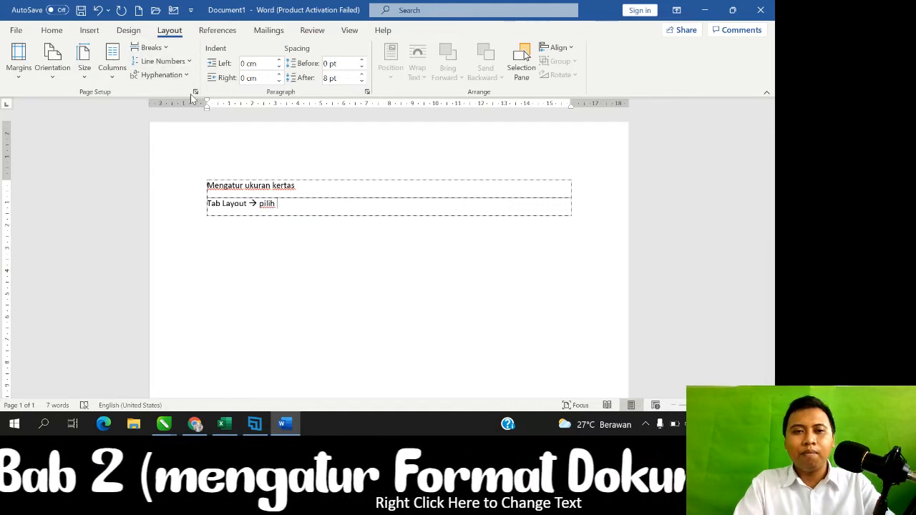
{"action": "type", "text": "pana"}
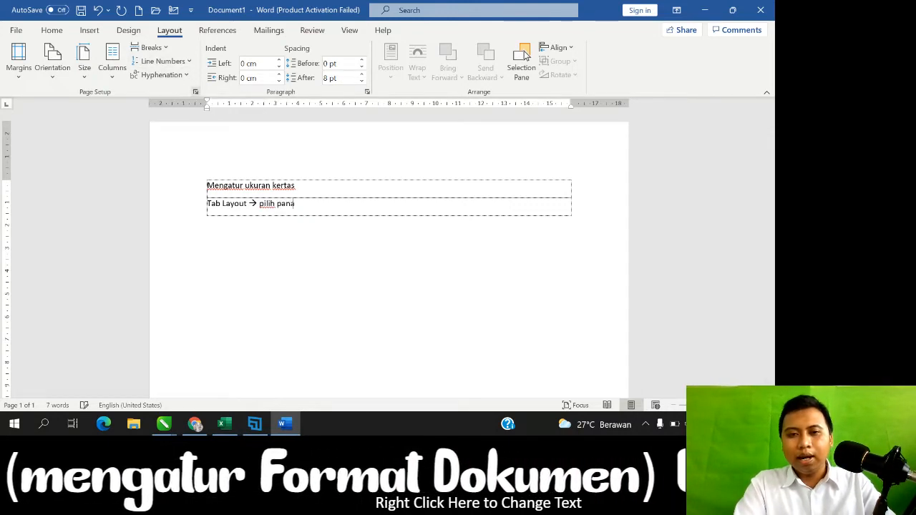
{"action": "type", "text": "h pag"}
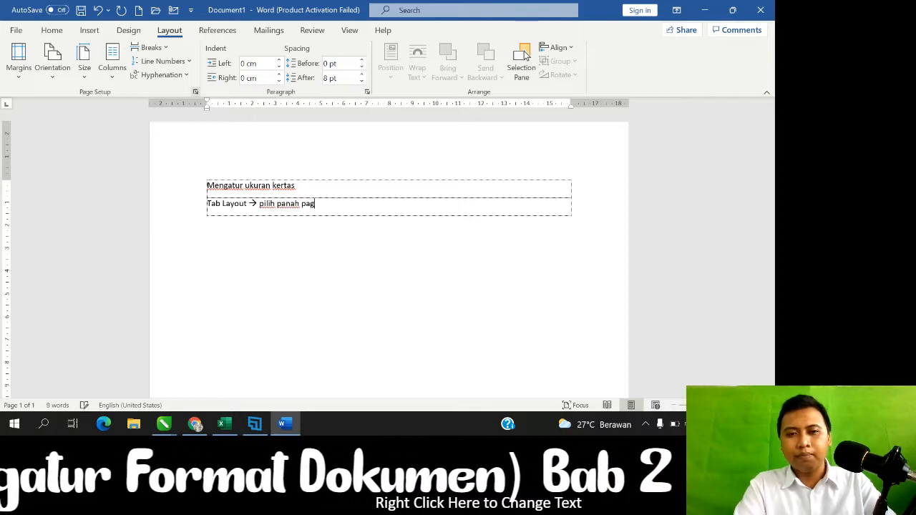
{"action": "type", "text": "e Set"}
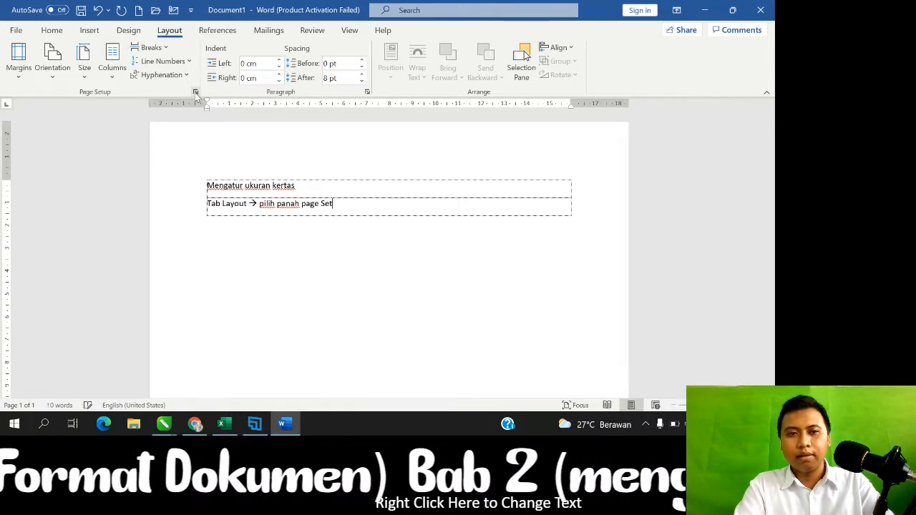
{"action": "type", "text": "up "}
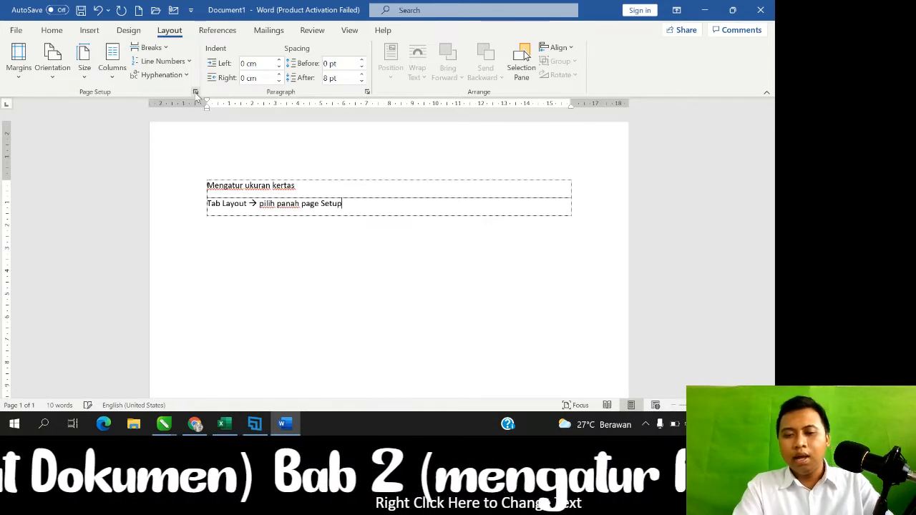
{"action": "type", "text": "--> "}
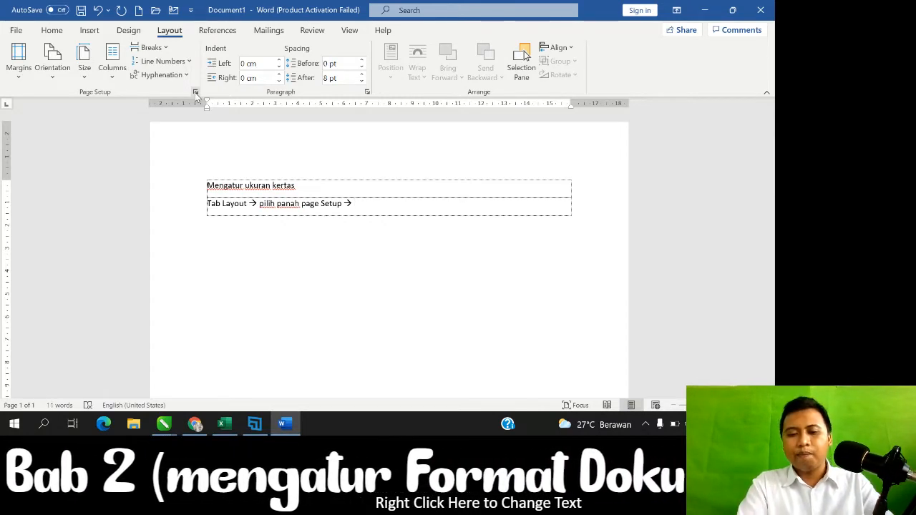
- Complete the instruction line with "Paper → Pilih Ukuran kertas → OK"
{"action": "type", "text": "Pape"}
{"action": "type", "text": "r --> "}
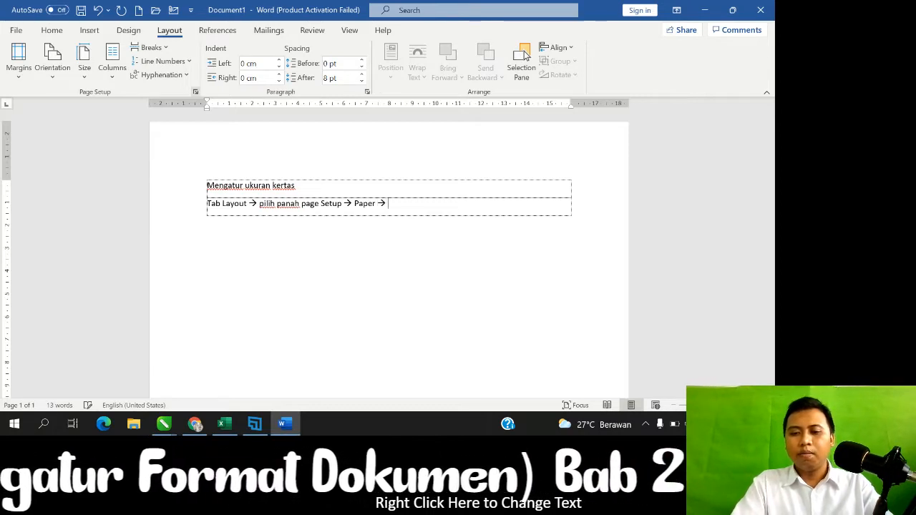
{"action": "type", "text": "Pilih Uk"}
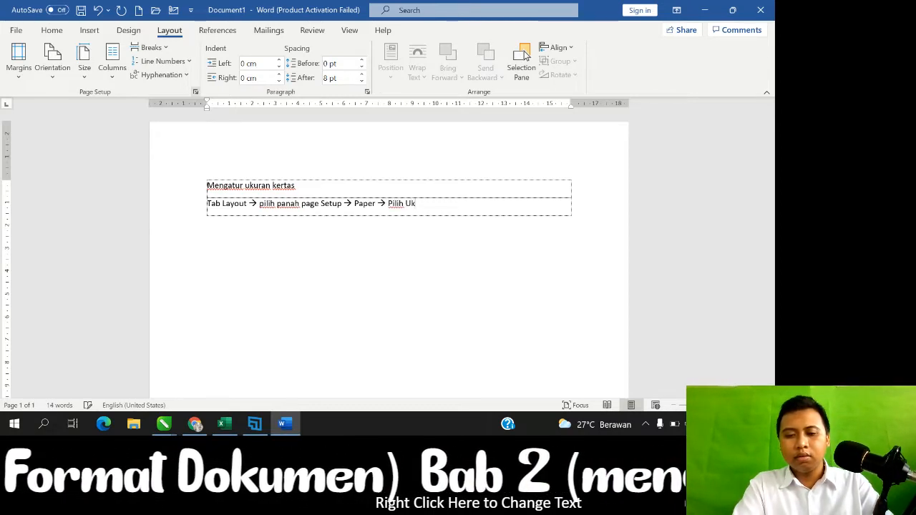
{"action": "type", "text": "uran kert"}
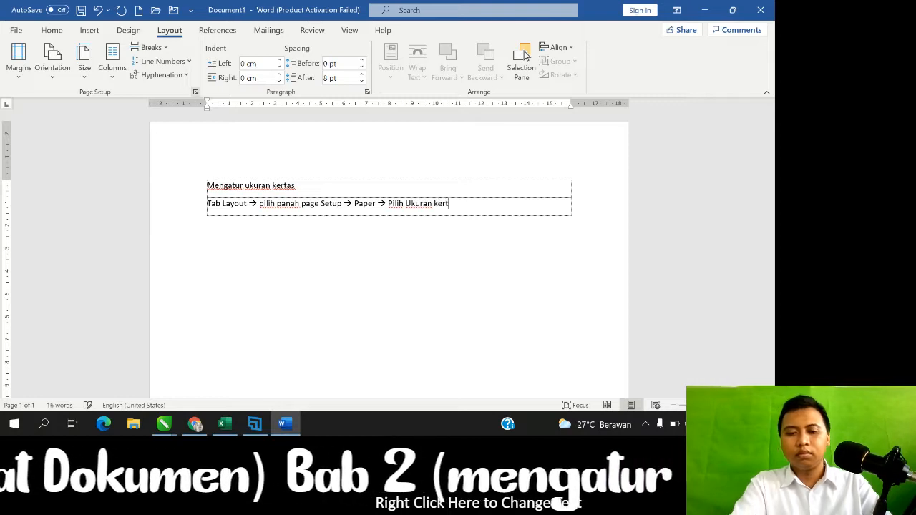
{"action": "type", "text": "as d"}
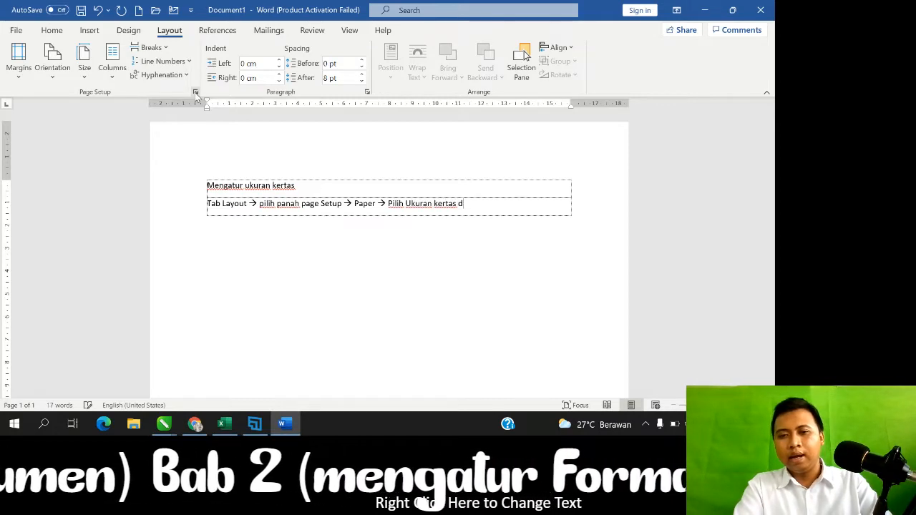
{"action": "key", "text": "BackSpace"}
{"action": "type", "text": "-->"}
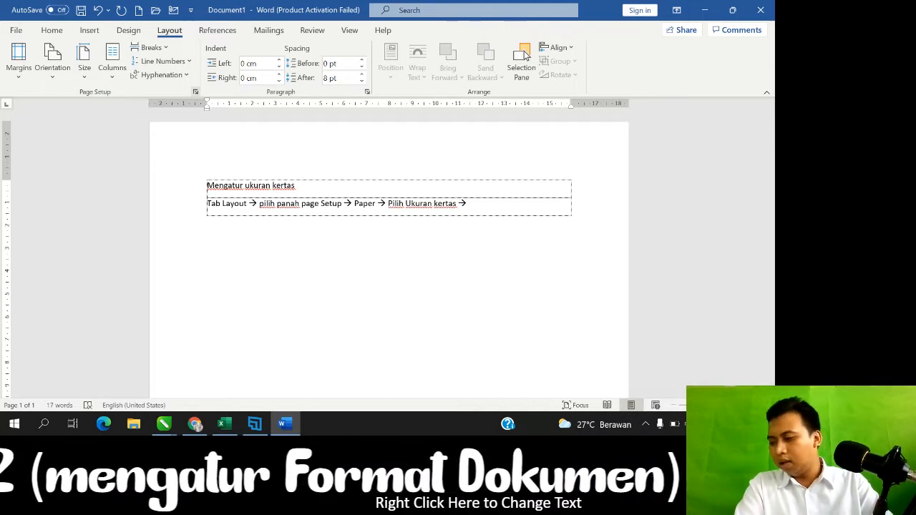
{"action": "type", "text": "OK"}
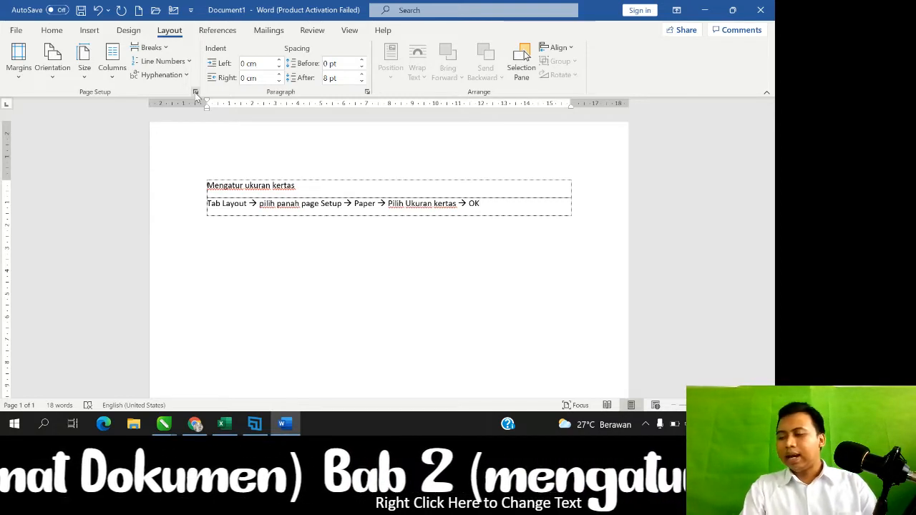
- Leave one empty line below the instructions and write the second heading "Mengatur Posisi Kertas dan margin"
{"action": "key", "text": "Tab"}
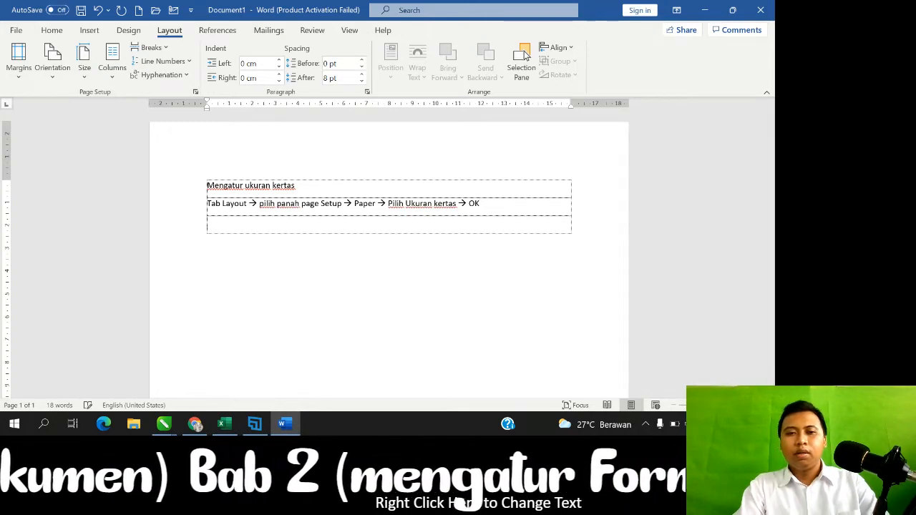
{"action": "key", "text": "Tab"}
{"action": "type", "text": "Mengatue"}
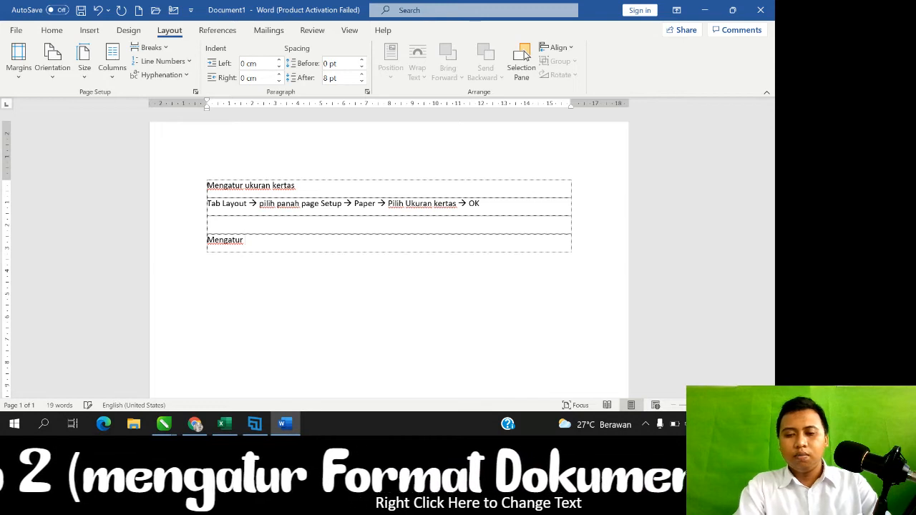
{"action": "type", "text": " Posisi Kertas"}
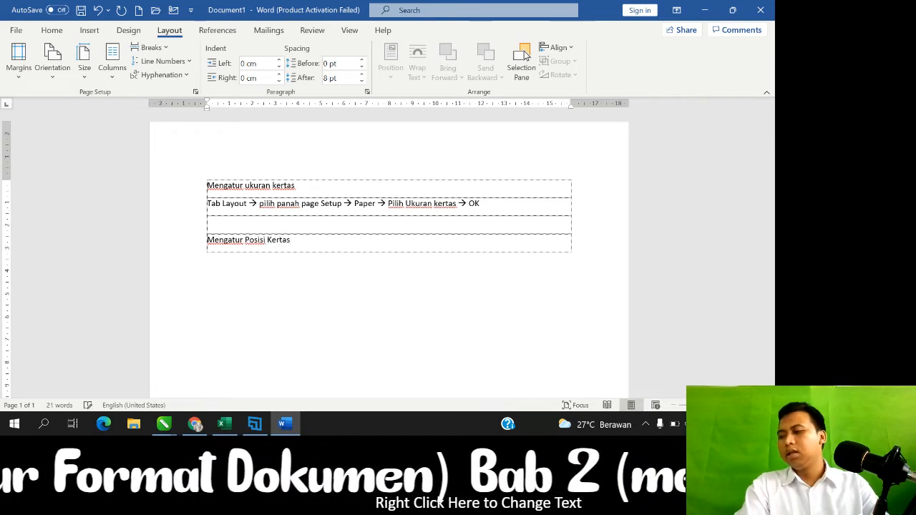
{"action": "type", "text": " dan "}
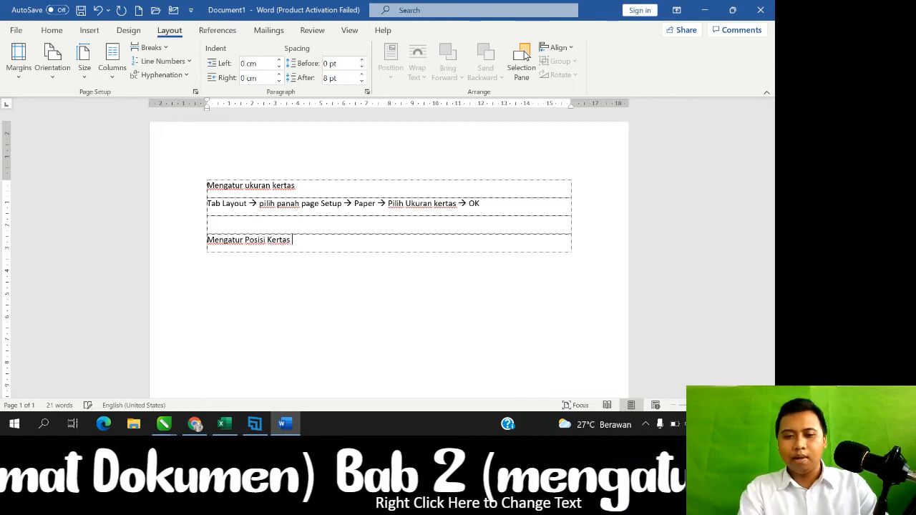
{"action": "type", "text": "margin"}
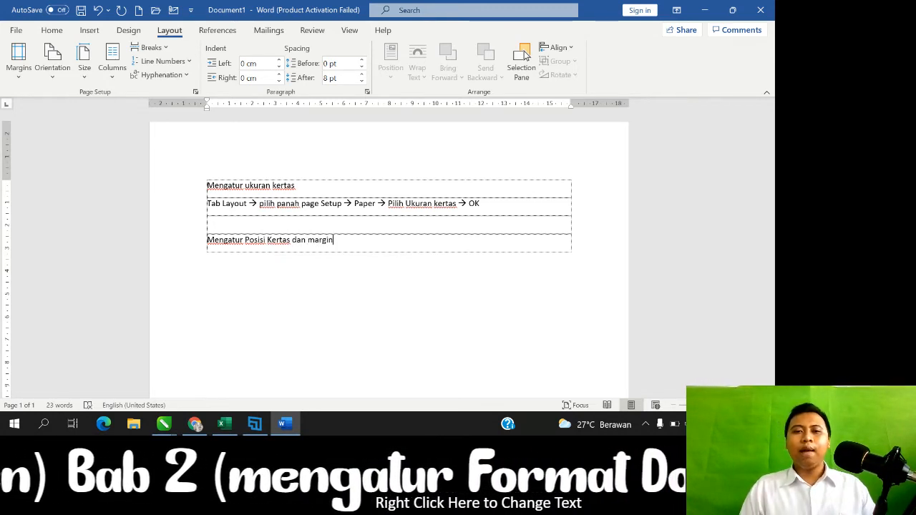
- Begin the instruction line below the second heading with "Tab Layout →"
{"action": "key", "text": "Tab"}
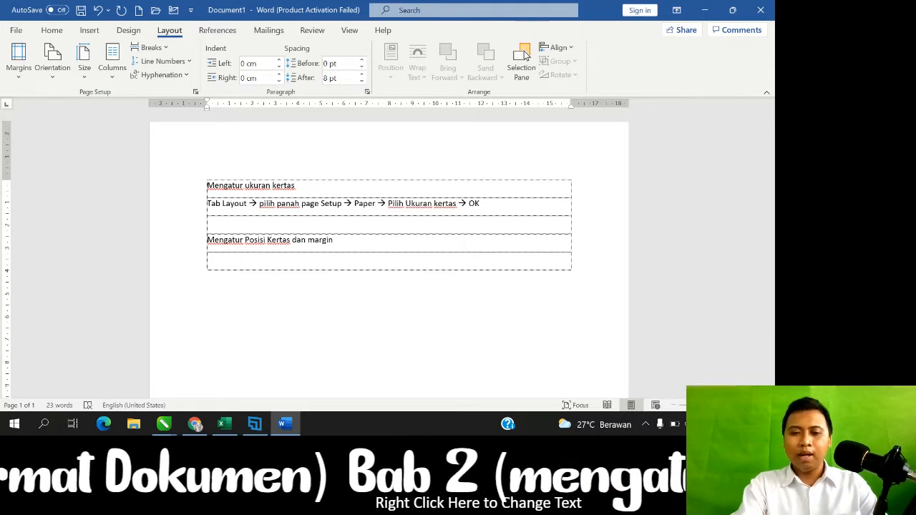
{"action": "type", "text": "Tab"}
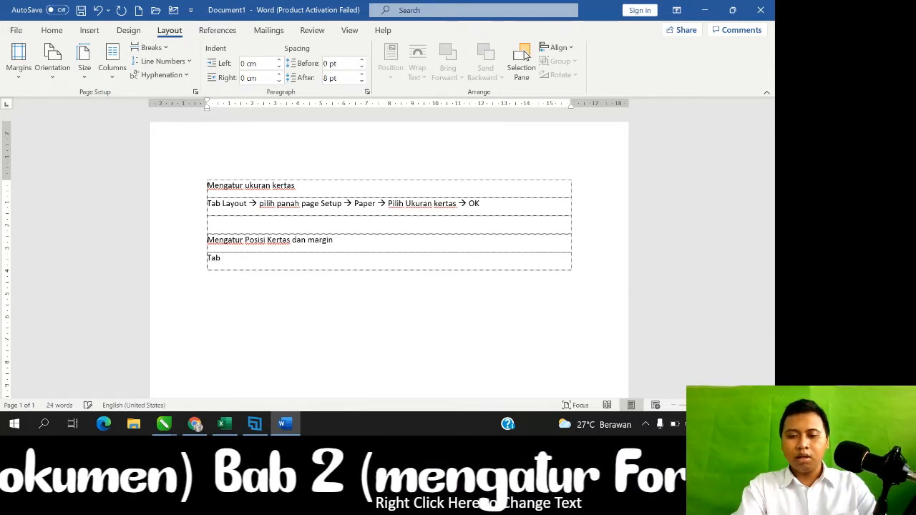
{"action": "type", "text": " Layout"}
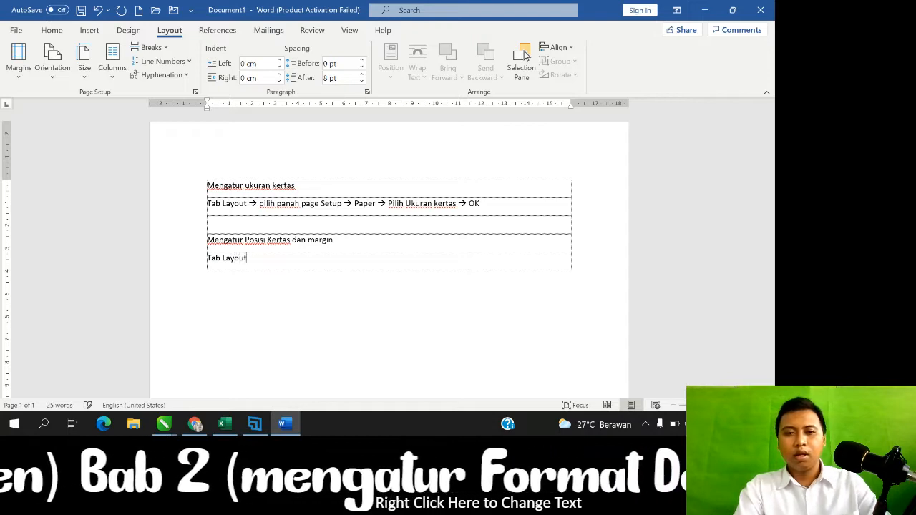
{"action": "type", "text": " -->"}
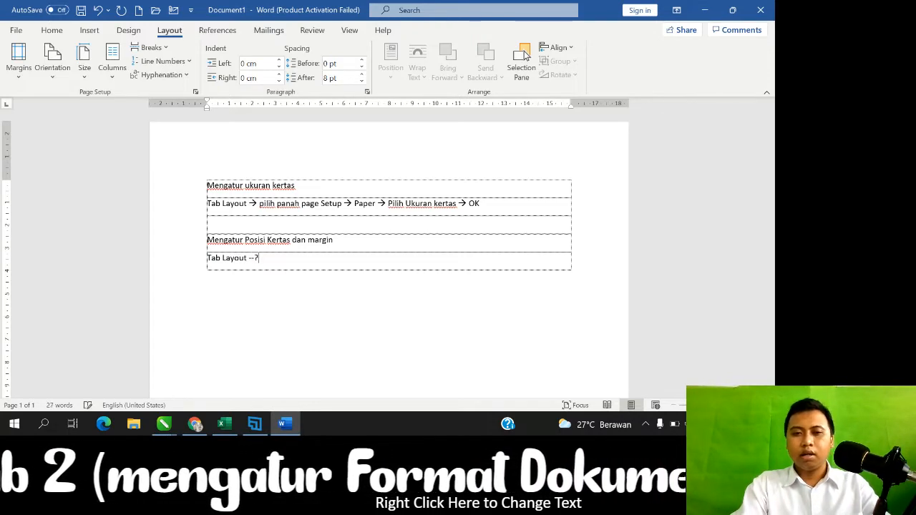
{"action": "type", "text": ">"}
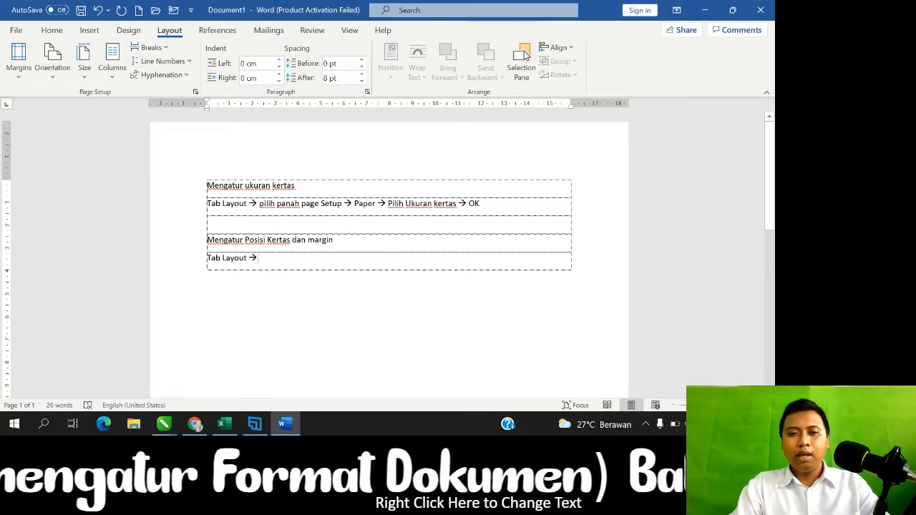
- Continue the line under the second heading with "pilih panah page setup →"
{"action": "type", "text": "pili"}
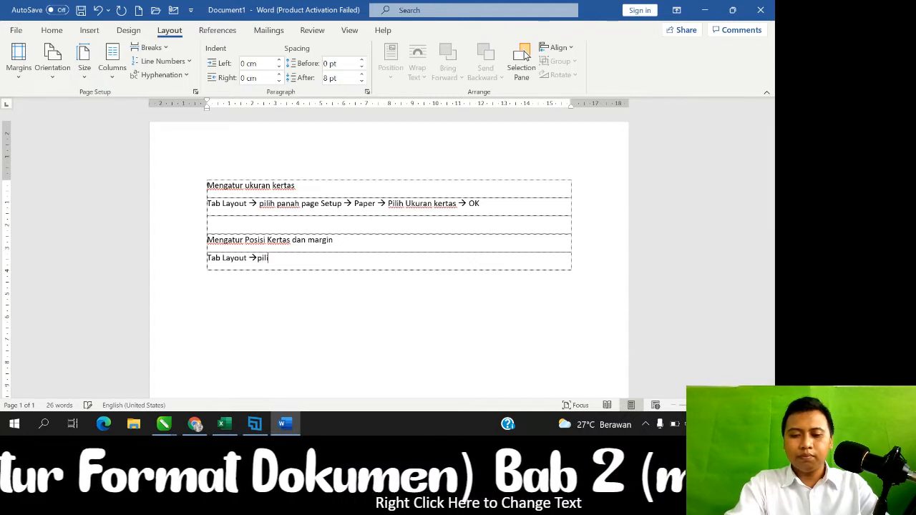
{"action": "type", "text": "h panah page s"}
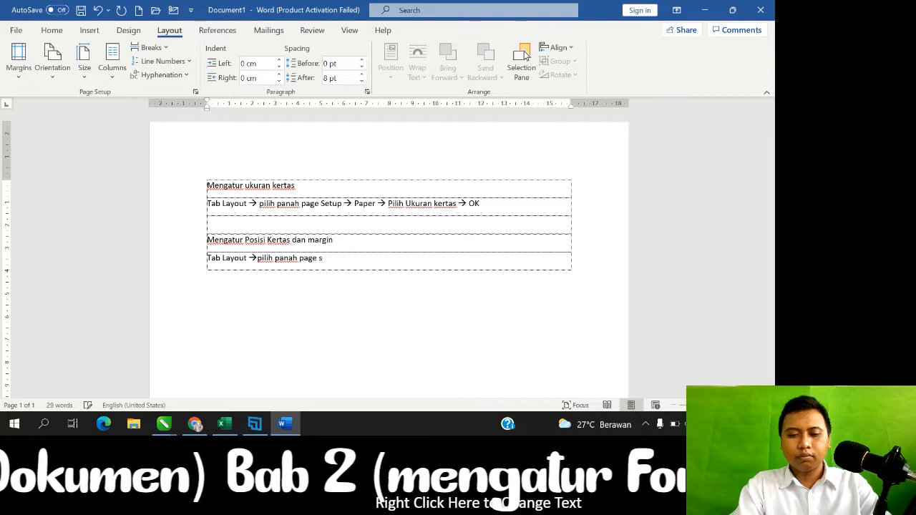
{"action": "type", "text": "etup"}
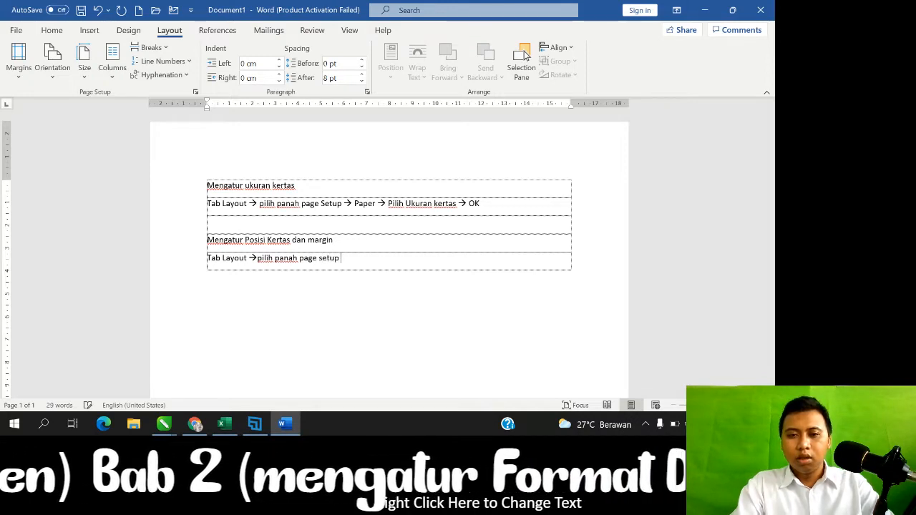
{"action": "type", "text": " -->"}
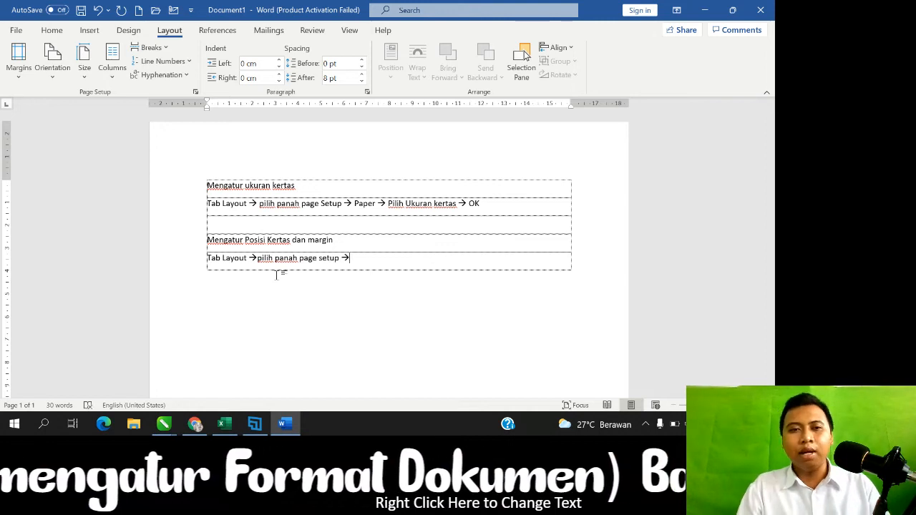
- Set the top, bottom, left and right page margins to 1 in Page Setup for the whole document and apply them
{"action": "left_click", "coordinate": [195, 91]}
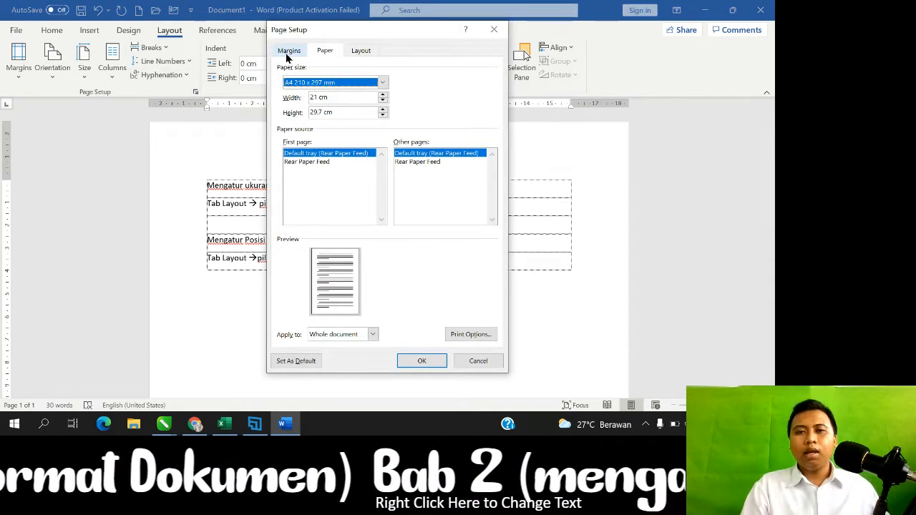
{"action": "left_click", "coordinate": [288, 51]}
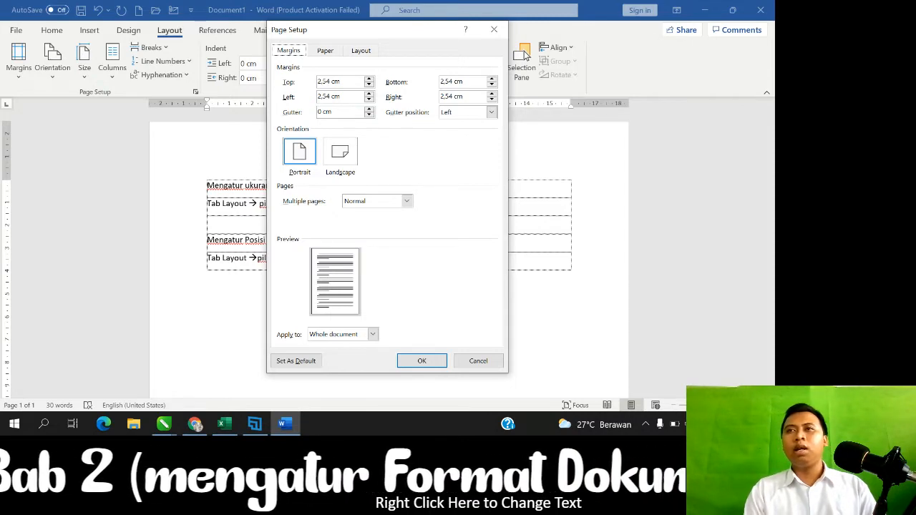
{"action": "key", "text": "Tab"}
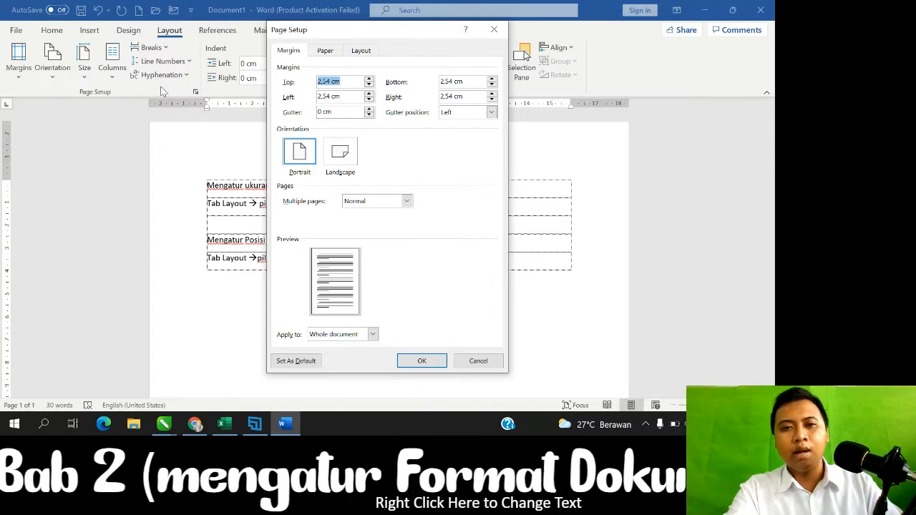
{"action": "type", "text": "1"}
{"action": "key", "text": "Tab"}
{"action": "type", "text": "1"}
{"action": "key", "text": "Tab"}
{"action": "type", "text": "1"}
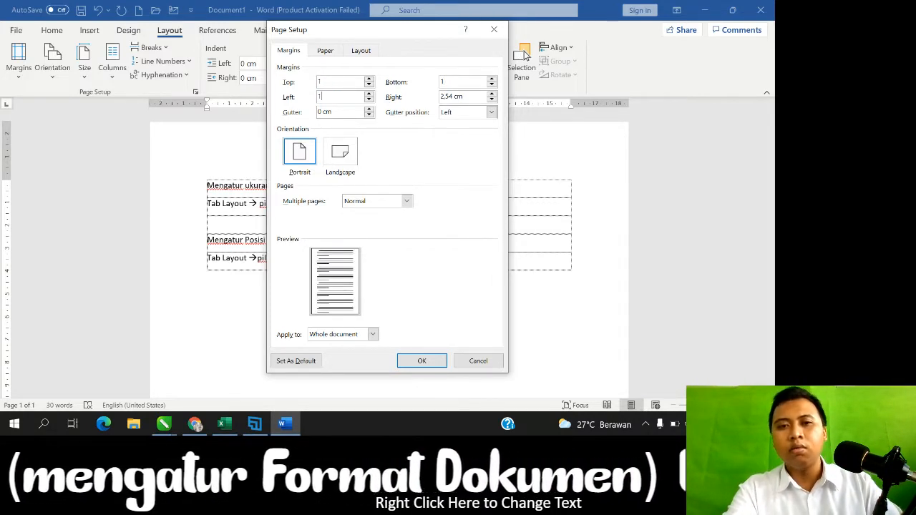
{"action": "key", "text": "Tab"}
{"action": "type", "text": "1"}
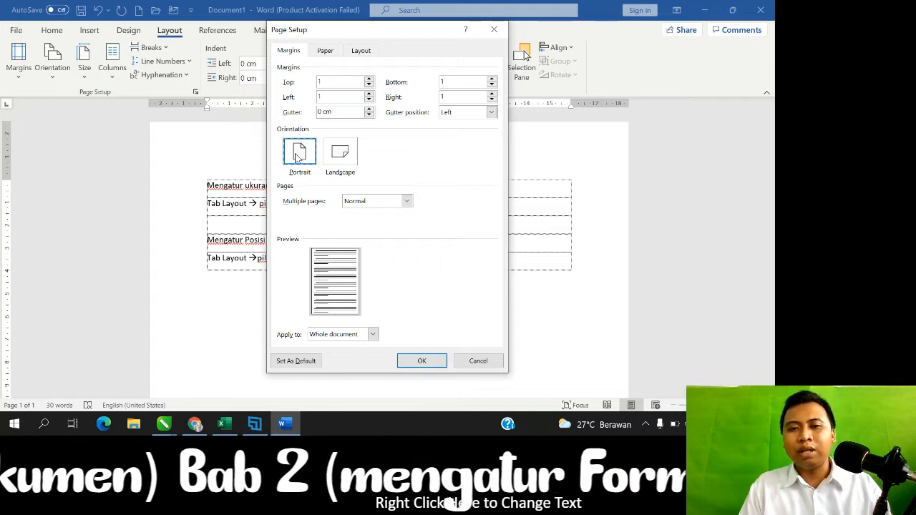
{"action": "left_click", "coordinate": [436, 357]}
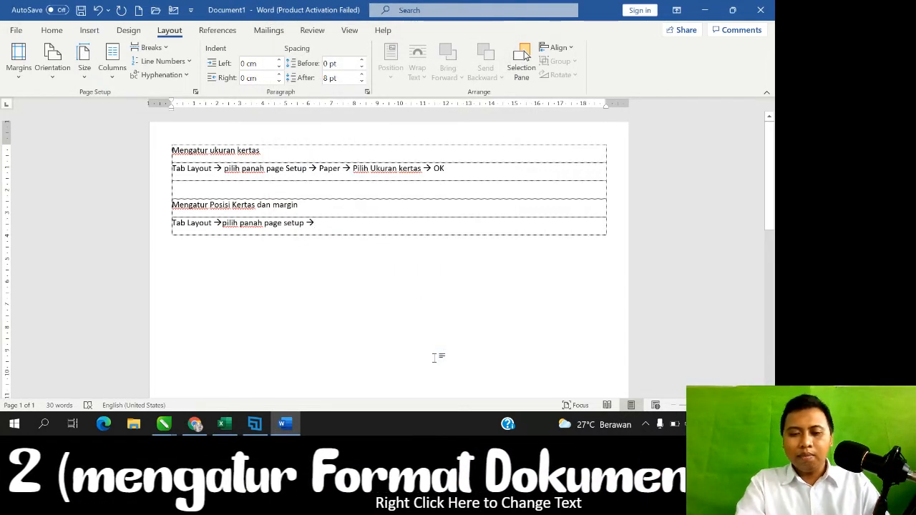
- Undo the margin change and redo it to compare both page layouts
{"action": "key", "text": "ctrl+z"}
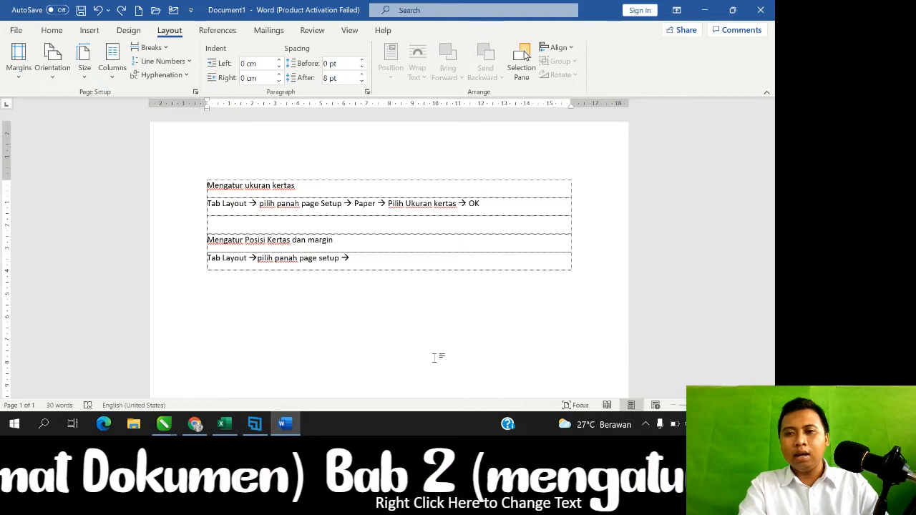
{"action": "key", "text": "ctrl+y"}
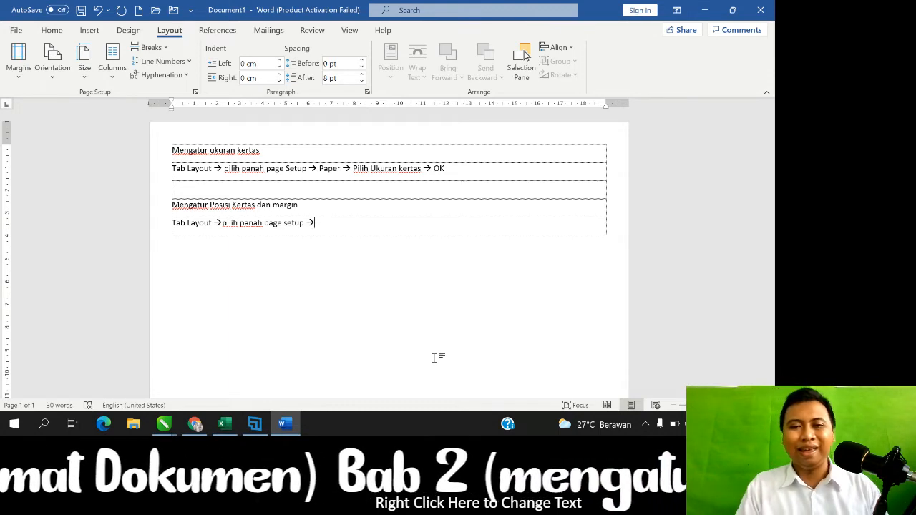
- Extend the second instruction line with "Margin → Atur Margin →" followed by the word "Pipih"
{"action": "type", "text": "Ma"}
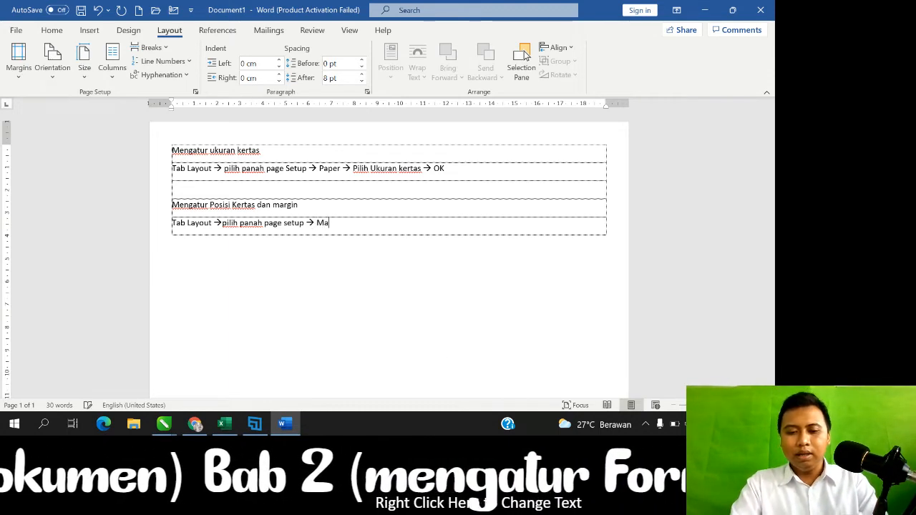
{"action": "type", "text": "rgin "}
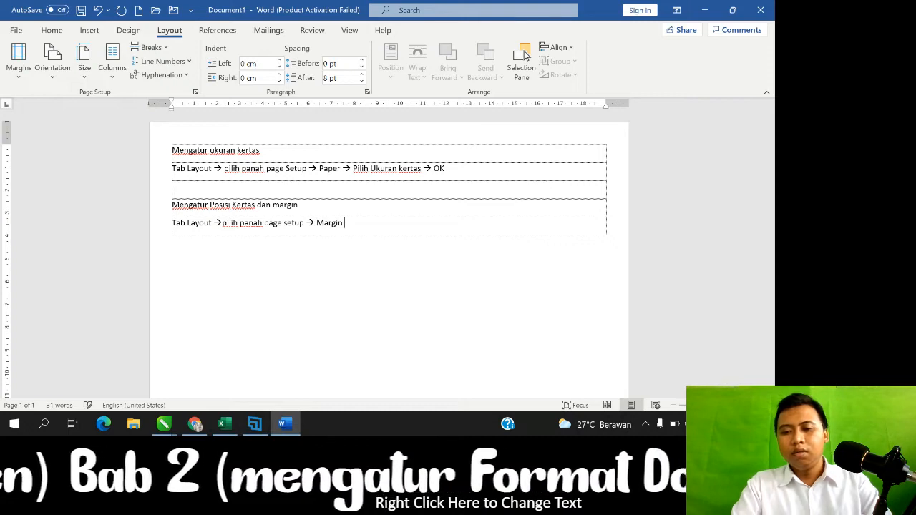
{"action": "type", "text": "--> "}
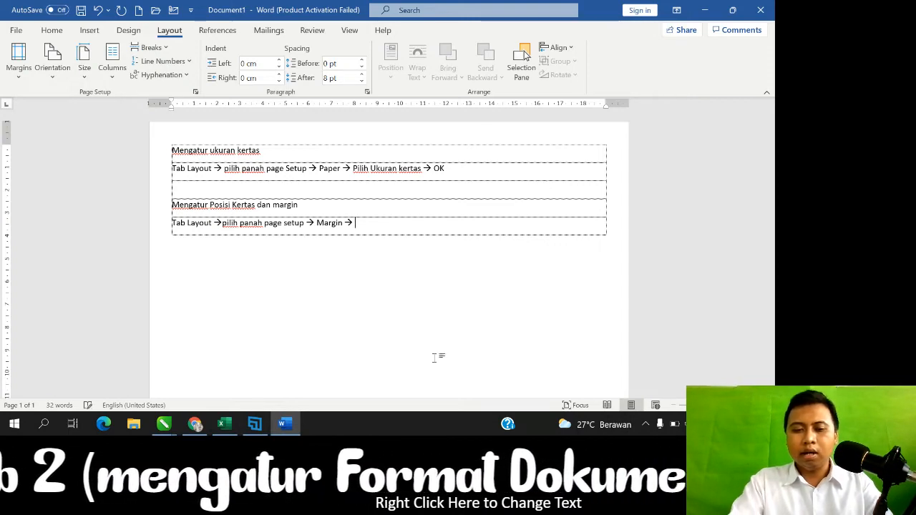
{"action": "type", "text": "Atur Ma"}
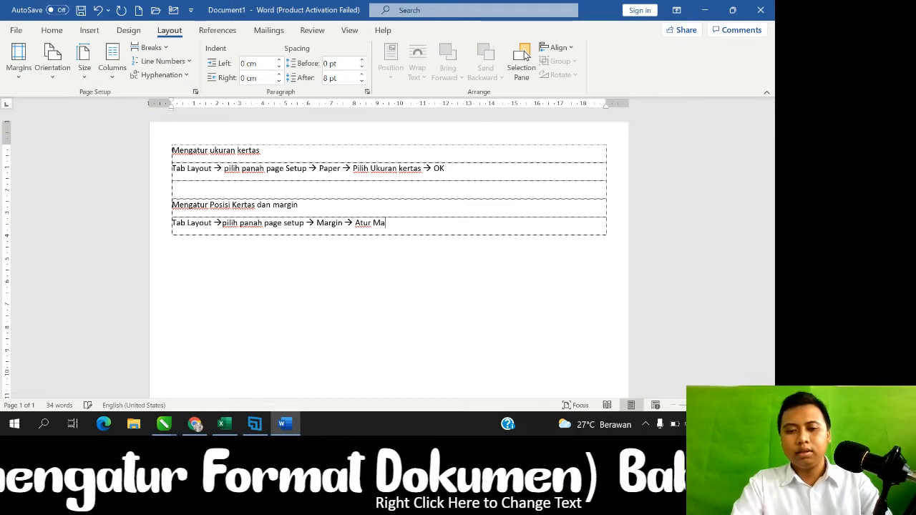
{"action": "type", "text": "rgin "}
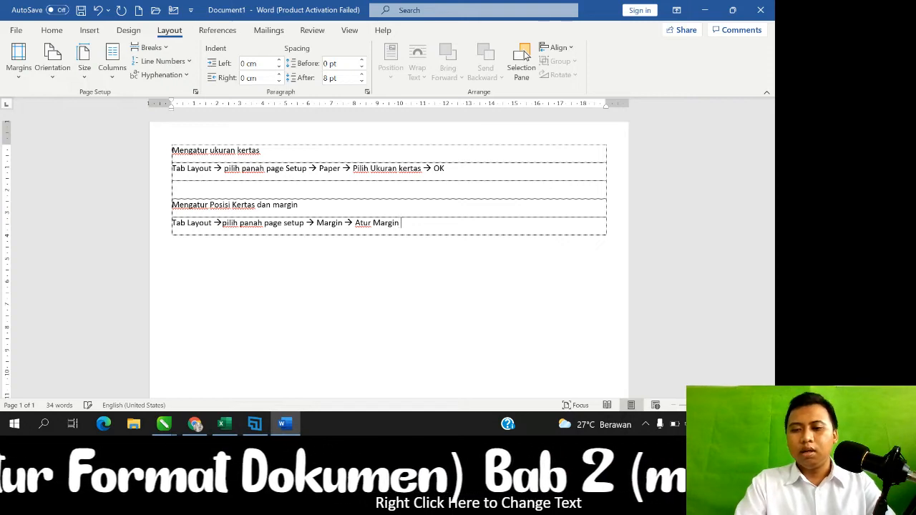
{"action": "type", "text": "--"}
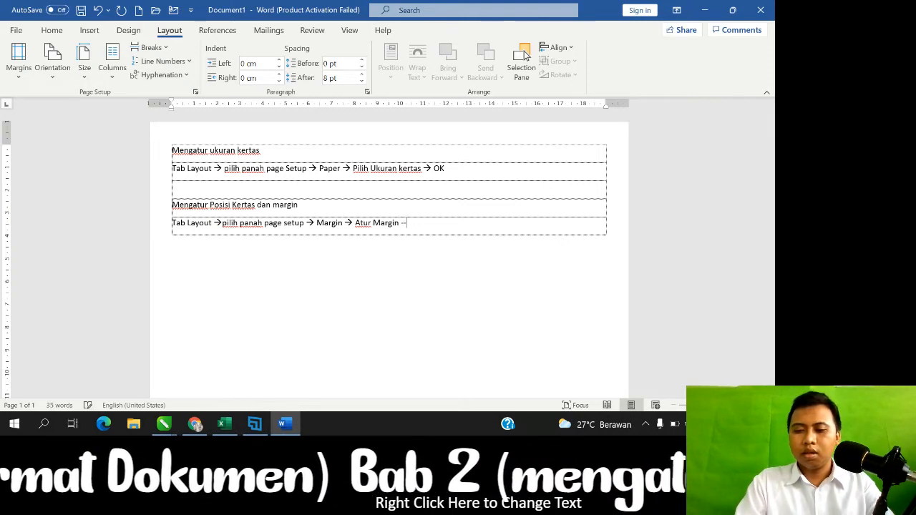
{"action": "type", "text": "> Pipih"}
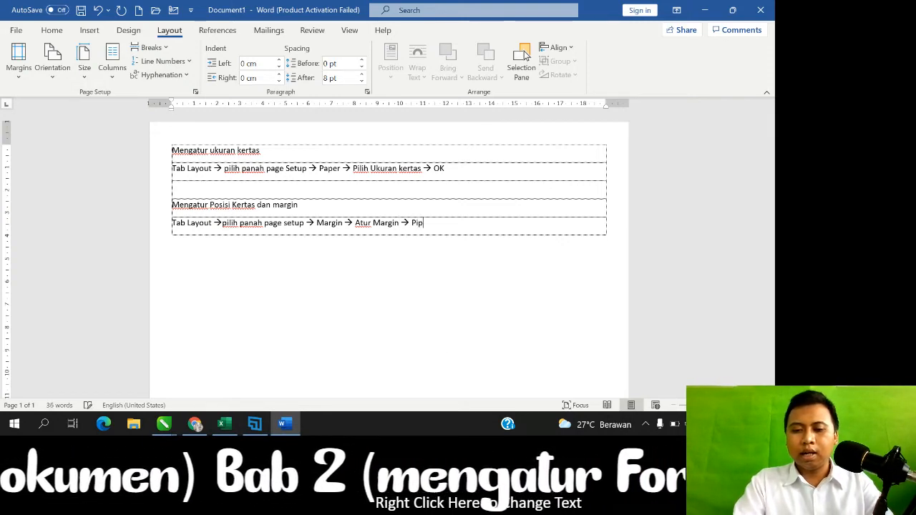
{"action": "key", "text": "Home"}
{"action": "key", "text": "BackSpace"}
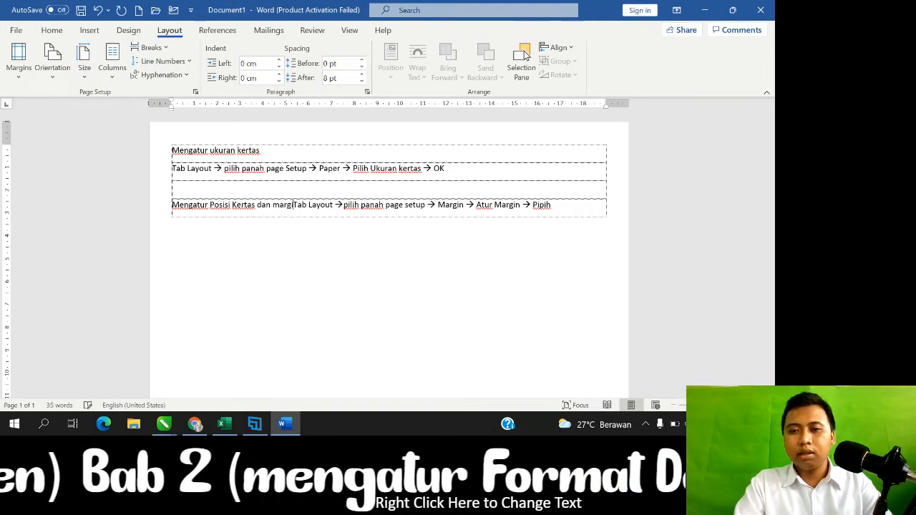
{"action": "type", "text": "n"}
{"action": "key", "text": "Return"}
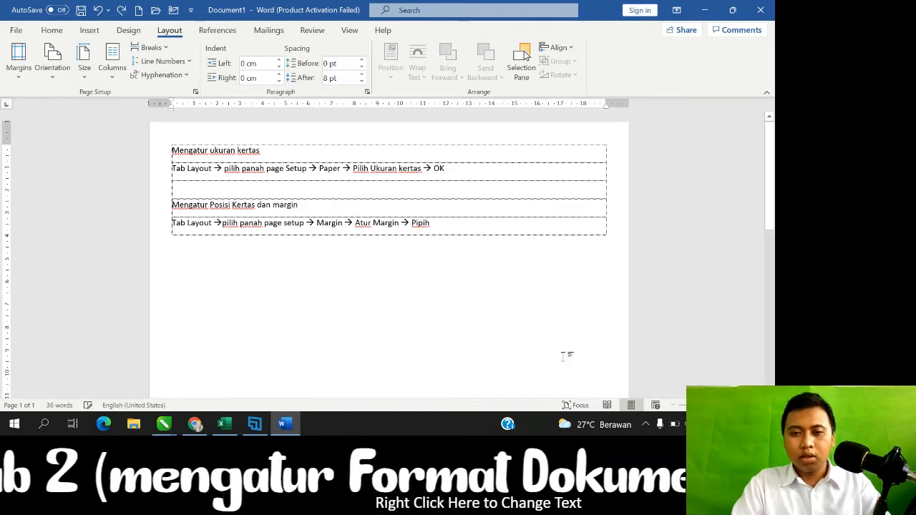
- Replace the mistyped word "Pipih" at the end of the second instruction line with "OK"
{"action": "key", "text": "BackSpace"}
{"action": "key", "text": "BackSpace"}
{"action": "key", "text": "BackSpace"}
{"action": "key", "text": "BackSpace"}
{"action": "key", "text": "BackSpace"}
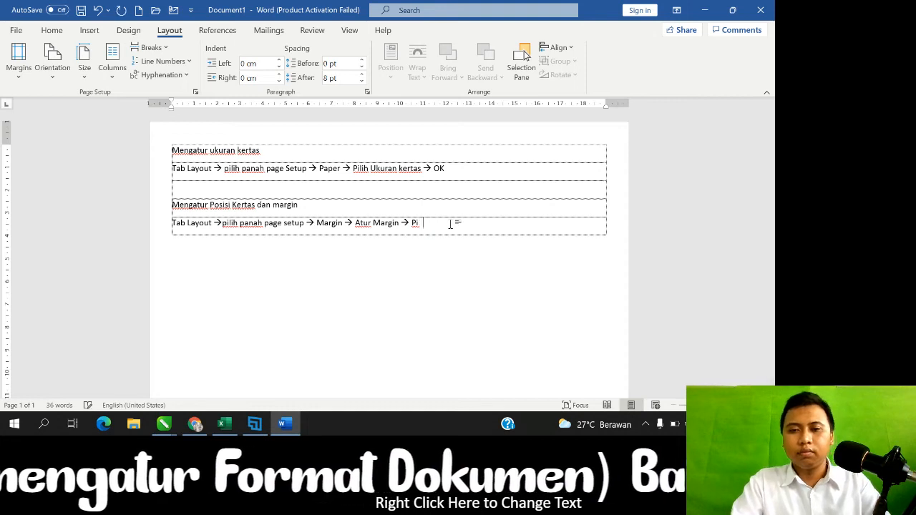
{"action": "type", "text": "OK"}
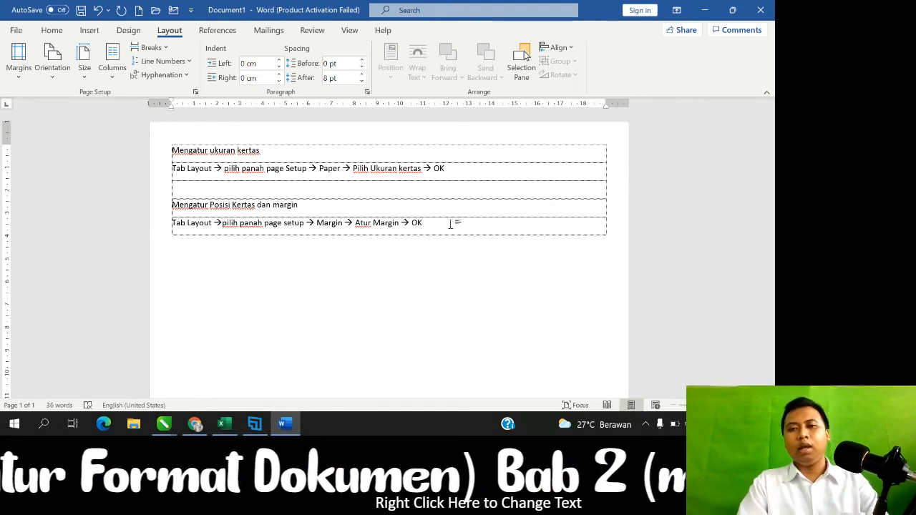
- Insert "Pilih Orientation untuk mengatur Kertas →" before "OK" in the second instruction line
{"action": "key", "text": "Left"}
{"action": "key", "text": "Left"}
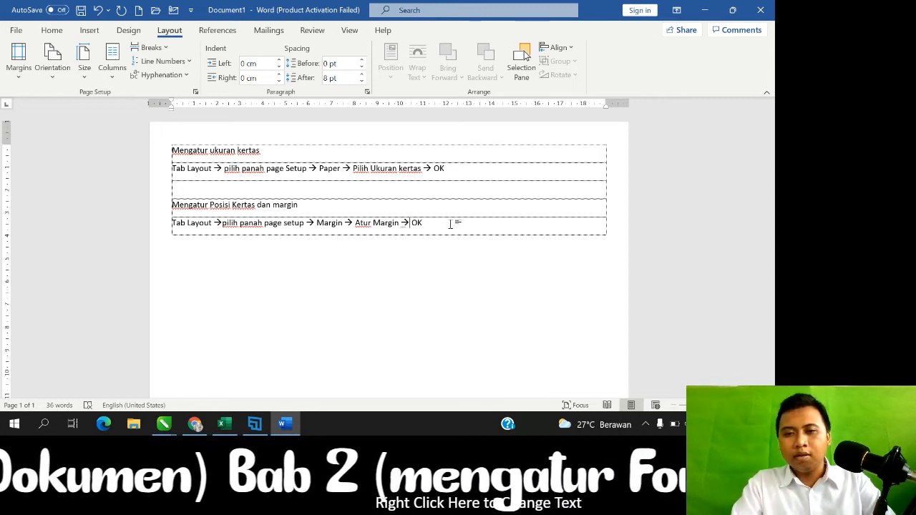
{"action": "type", "text": "Pilih Or"}
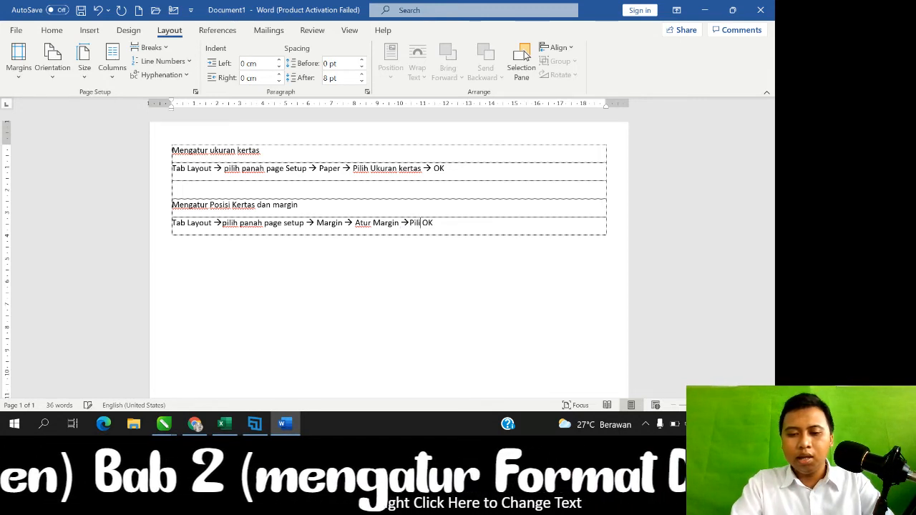
{"action": "type", "text": "ienta"}
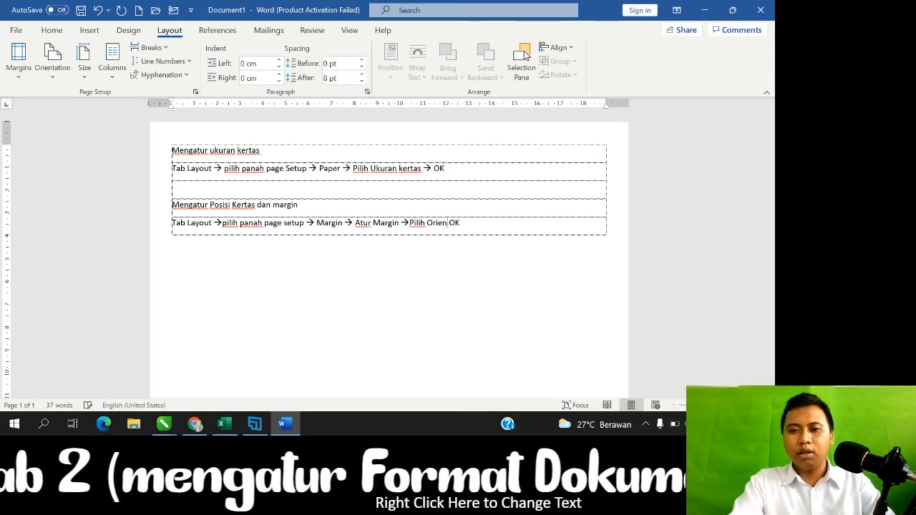
{"action": "type", "text": "tion untu"}
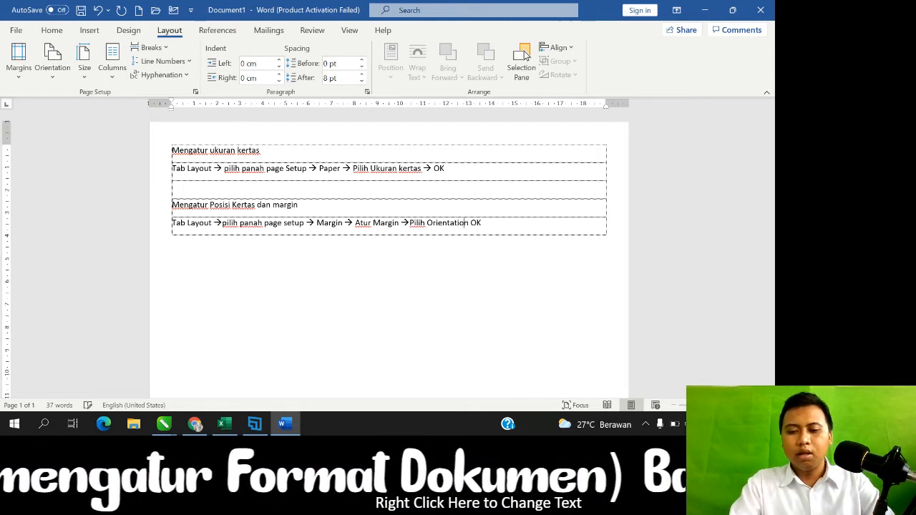
{"action": "type", "text": "k mengatur"}
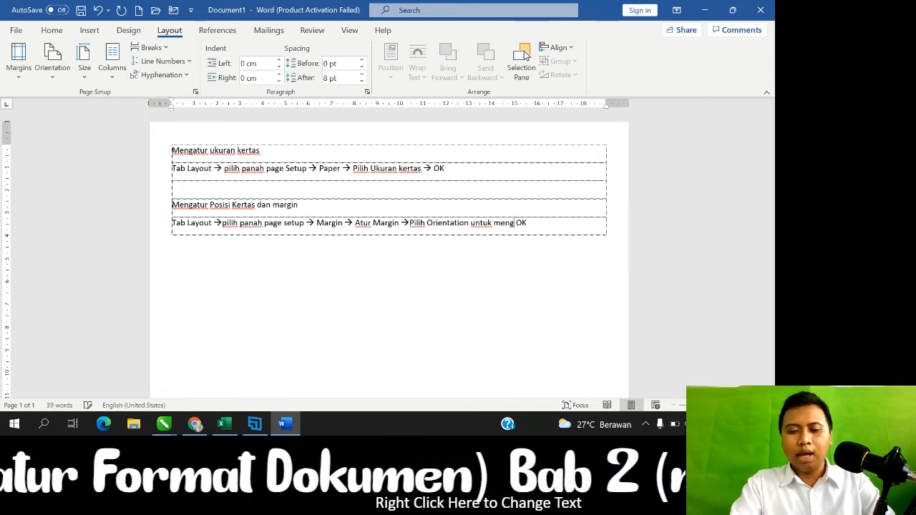
{"action": "type", "text": " Kerta"}
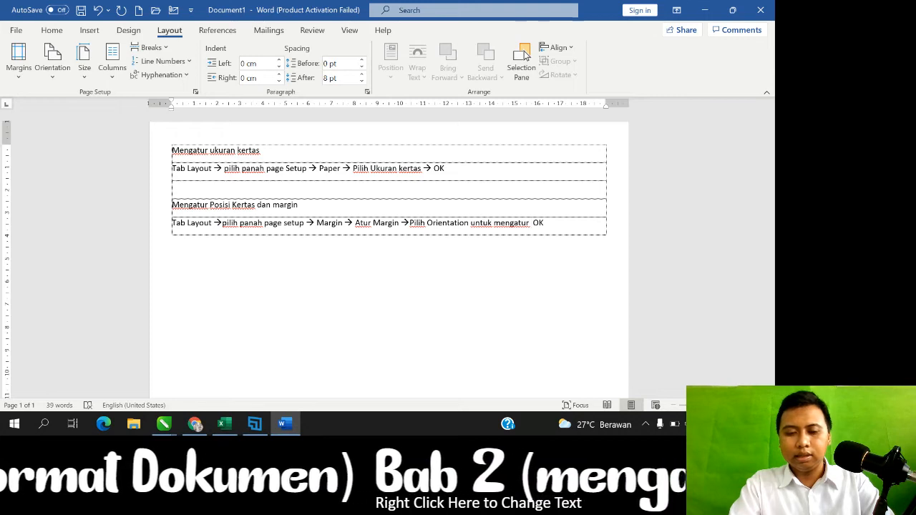
{"action": "type", "text": "s --"}
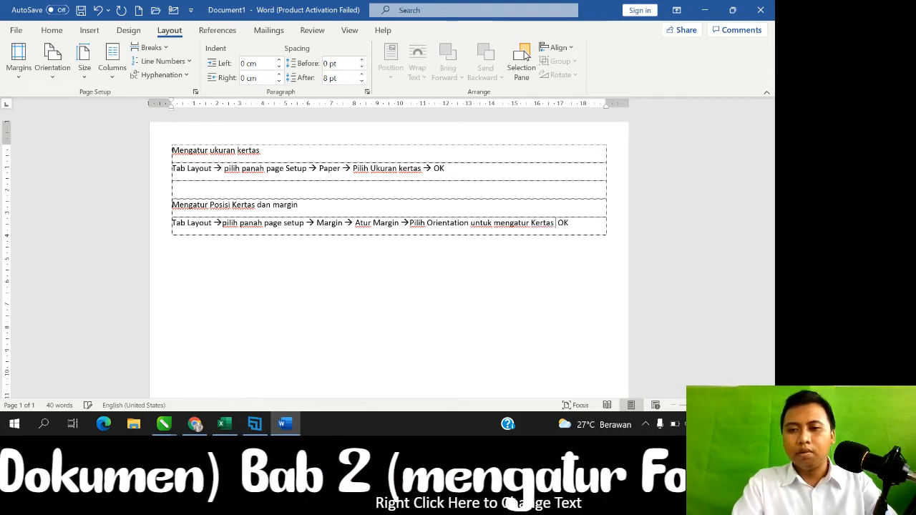
{"action": "type", "text": ">"}
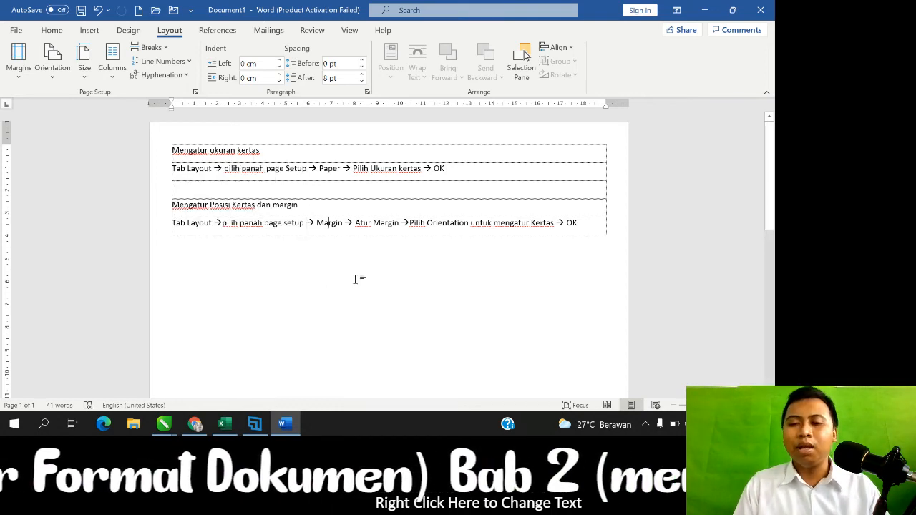
{"action": "mouse_move", "coordinate": [252, 422]}
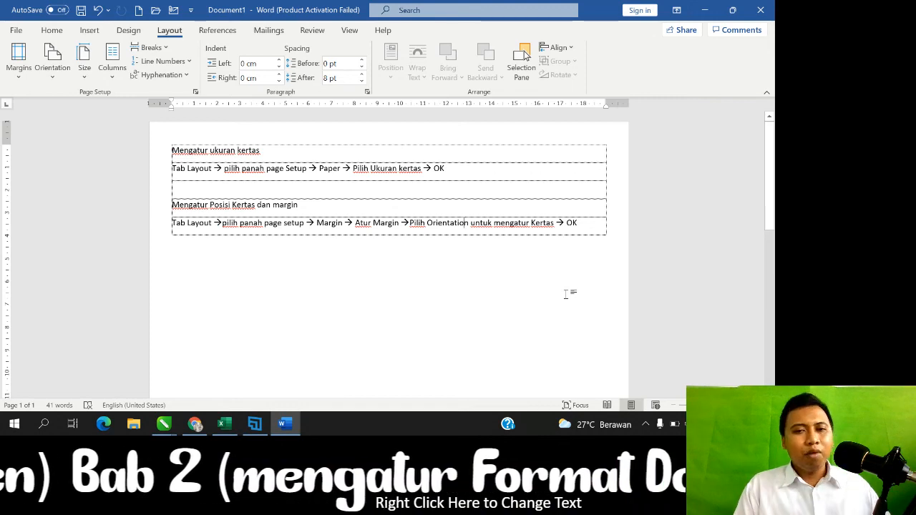
{"action": "left_click", "coordinate": [244, 433]}
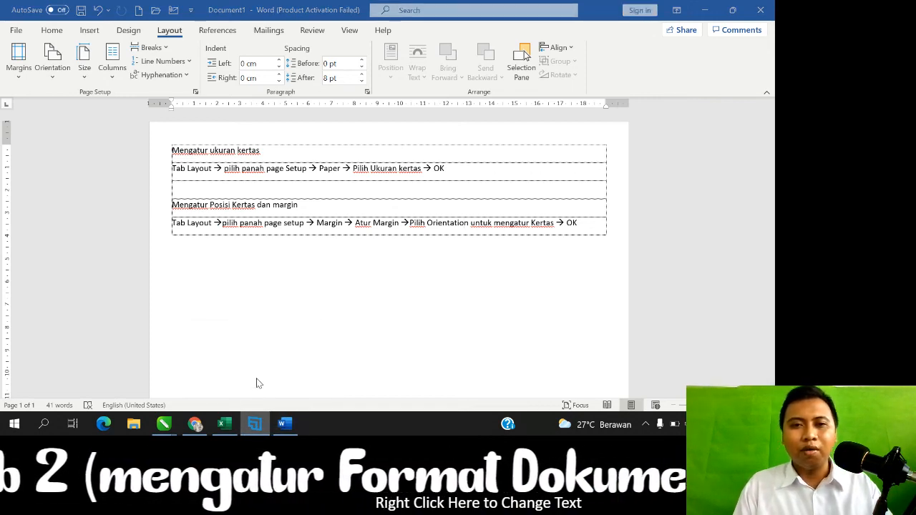
{"action": "left_click", "coordinate": [263, 431]}
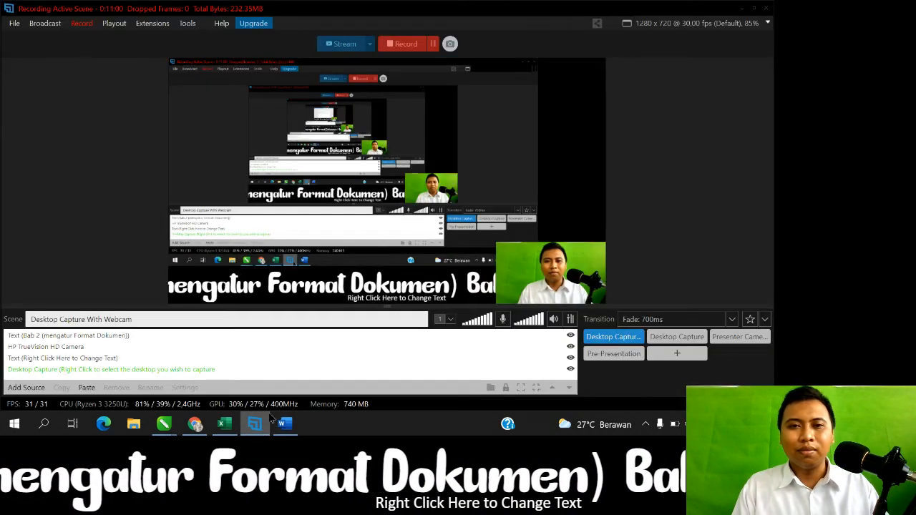